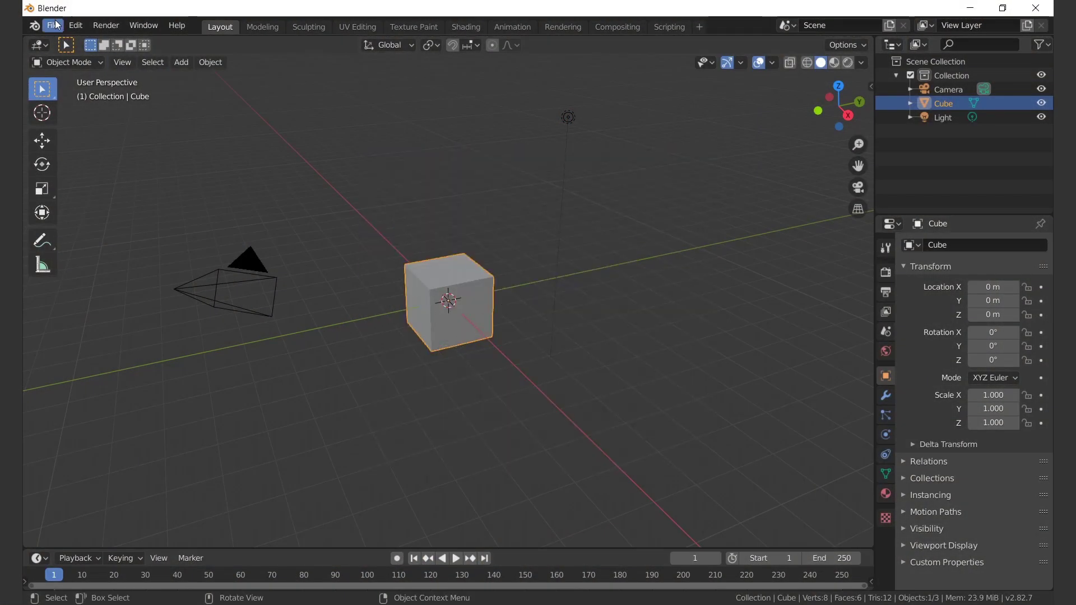
# - Save the cube scene under the new file name LowPoly_Tree14.blend
pyautogui.click(56, 24)
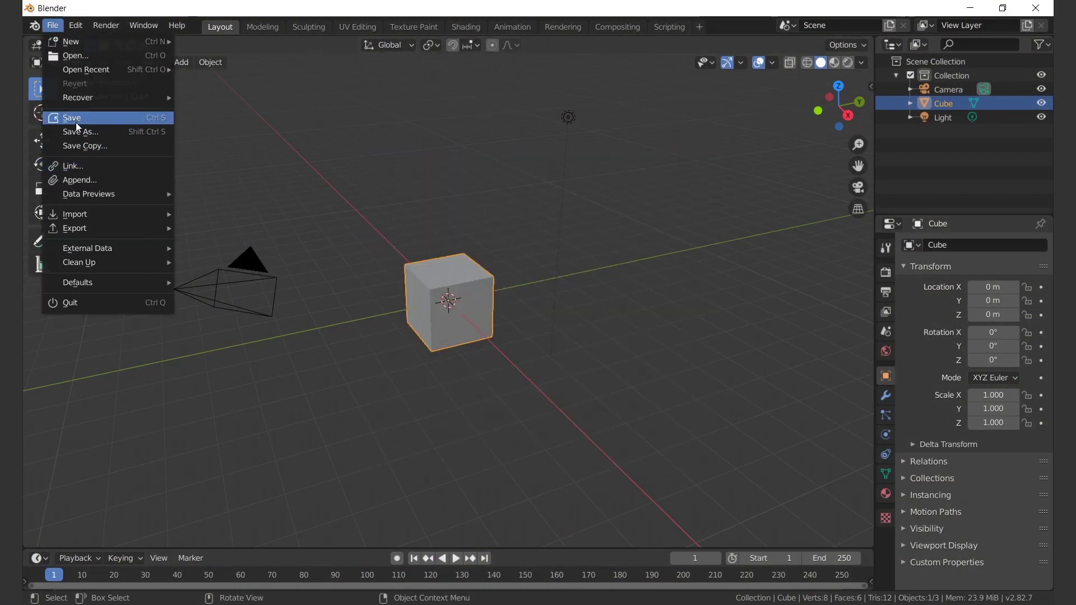
pyautogui.click(72, 117)
pyautogui.moveTo(577, 405); pyautogui.dragTo(486, 397)
pyautogui.click(426, 498)
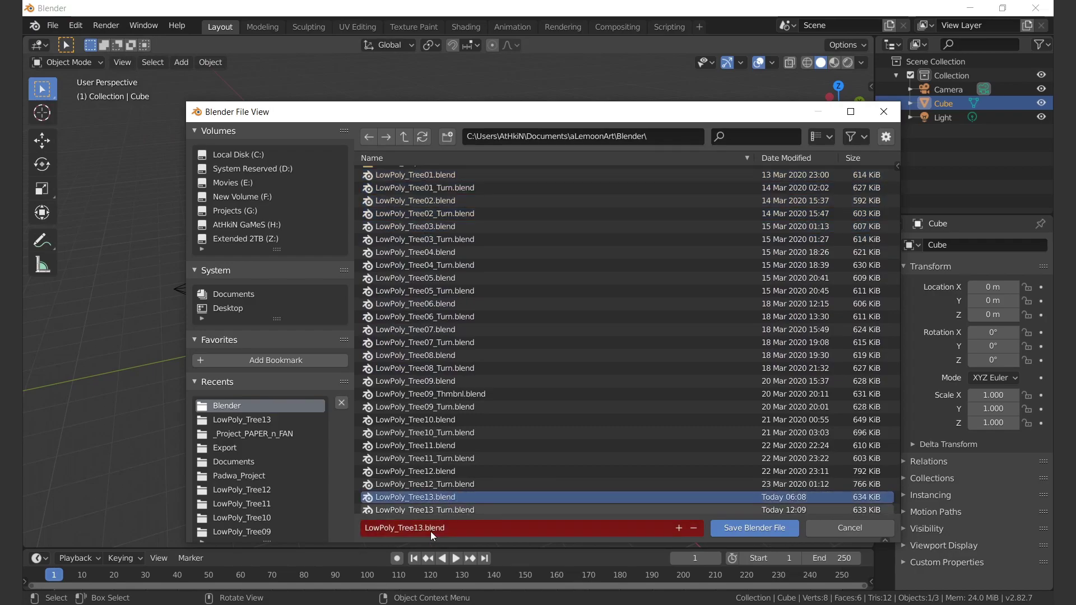
pyautogui.click(431, 528)
pyautogui.write('4')
pyautogui.press('Return')
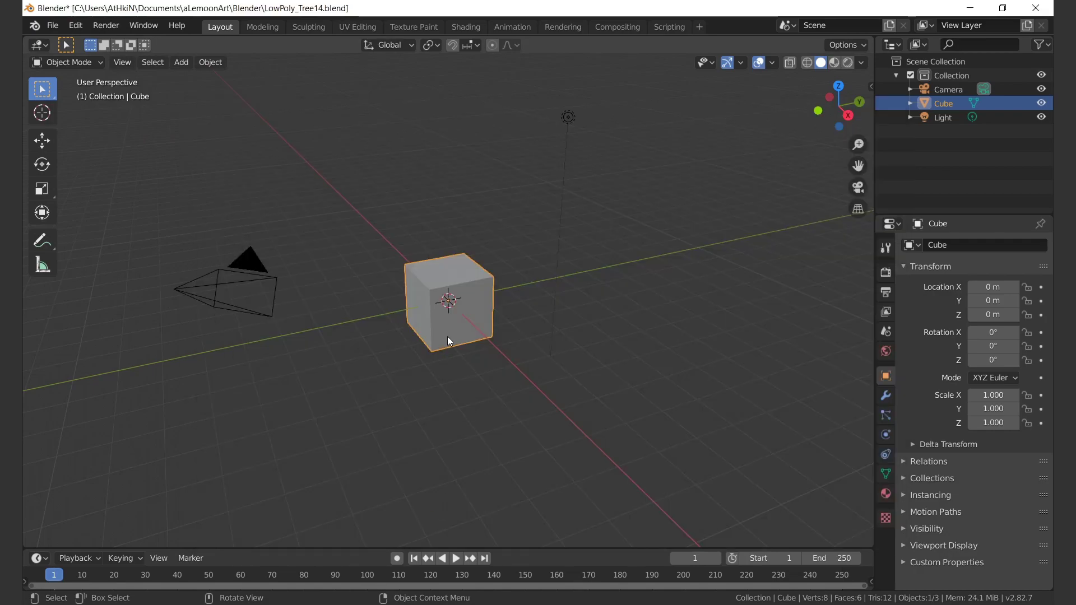
pyautogui.hotkey('alt', 'z')
# - Collapse the cube into a single central vertex and switch to front orthographic view
pyautogui.press('Tab')
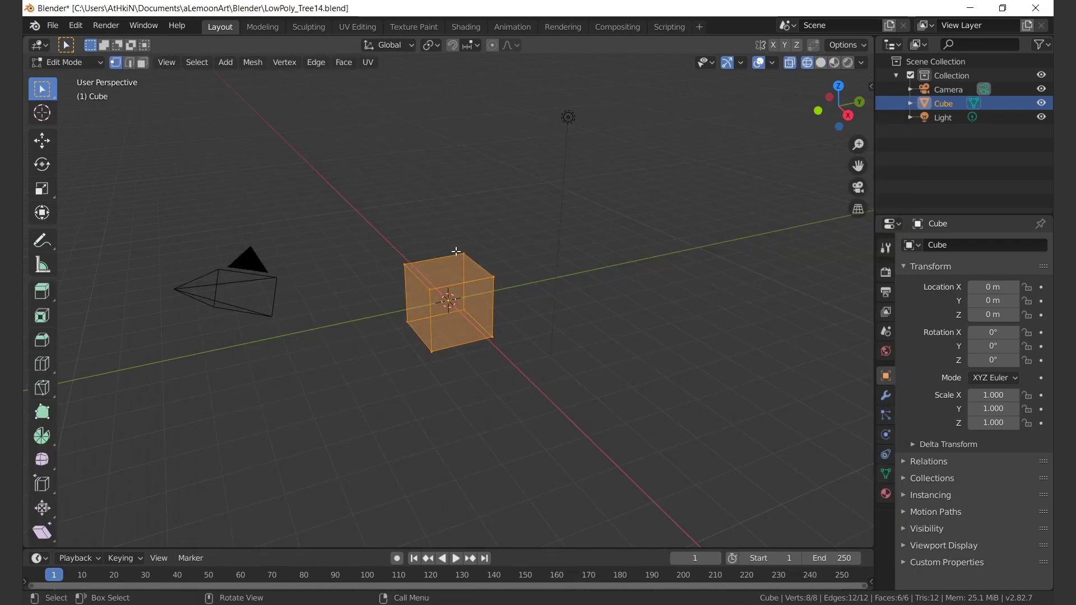
pyautogui.press('m')
pyautogui.click(435, 250)
pyautogui.moveTo(435, 253)
pyautogui.mouseDown(button='middle')
pyautogui.moveTo(481, 294)
pyautogui.moveTo(448, 286)
pyautogui.mouseUp(button='middle')
pyautogui.press('KP_1')
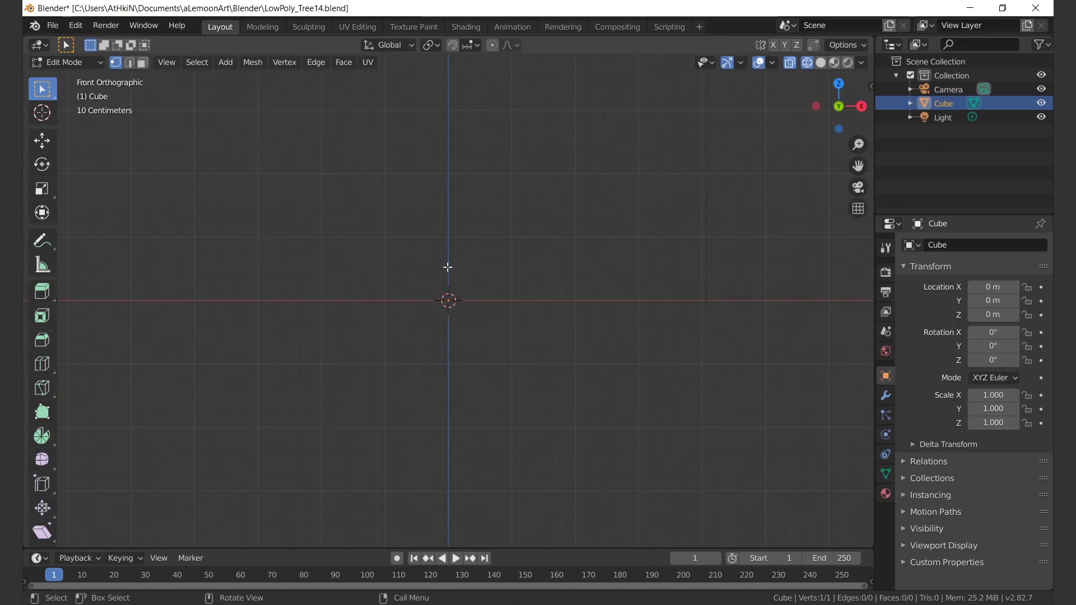
# - Extrude the vertex upward into a two-segment trunk and add a mid-trunk vertex
pyautogui.press('e')
pyautogui.click(456, 213)
pyautogui.keyDown('shift'); pyautogui.moveTo(536, 141); pyautogui.dragTo(533, 274, button='middle'); pyautogui.keyUp('shift')
pyautogui.press('e')
pyautogui.click(540, 245)
pyautogui.click(437, 345)
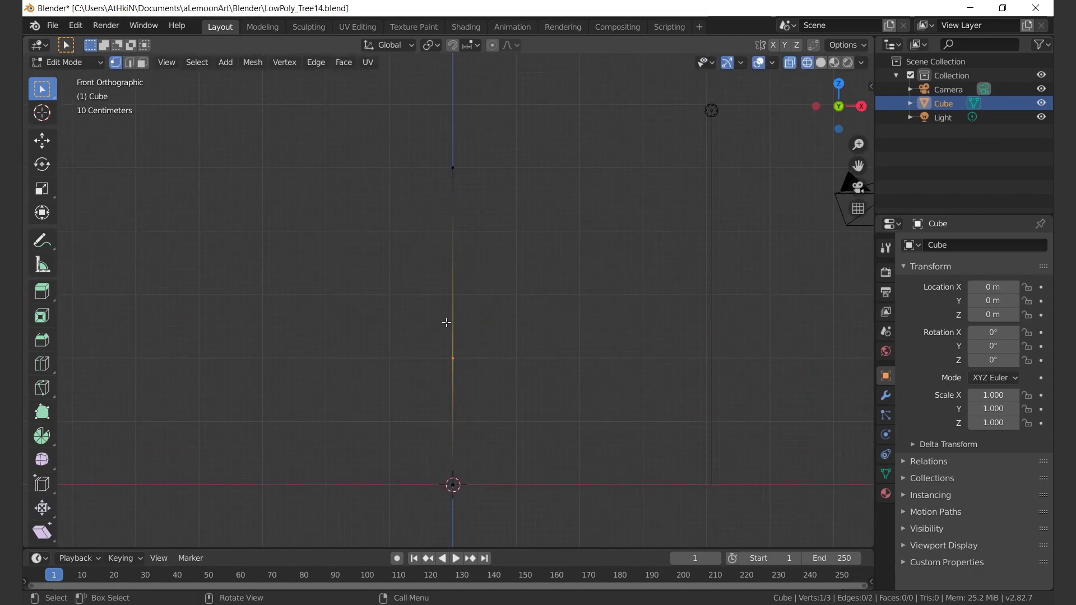
pyautogui.hotkey('ctrl', 'r')
pyautogui.click(456, 422)
# - Extrude right and left branches from the trunk, each with an elbow and upward tip
pyautogui.press('e')
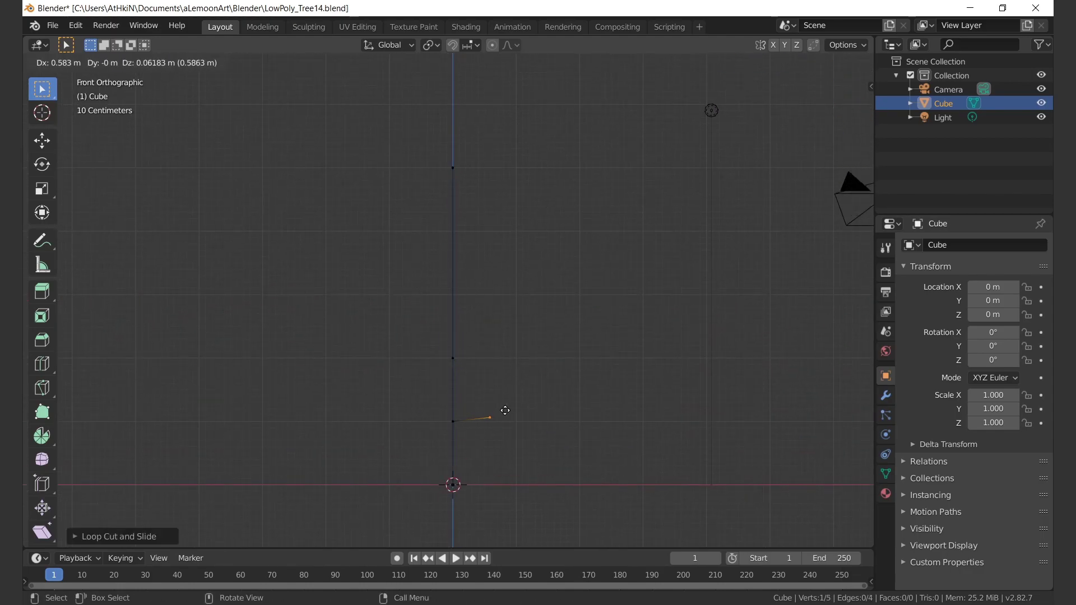
pyautogui.click(503, 411)
pyautogui.press('e')
pyautogui.click(542, 294)
pyautogui.click(453, 358)
pyautogui.press('e')
pyautogui.click(399, 355)
pyautogui.press('e')
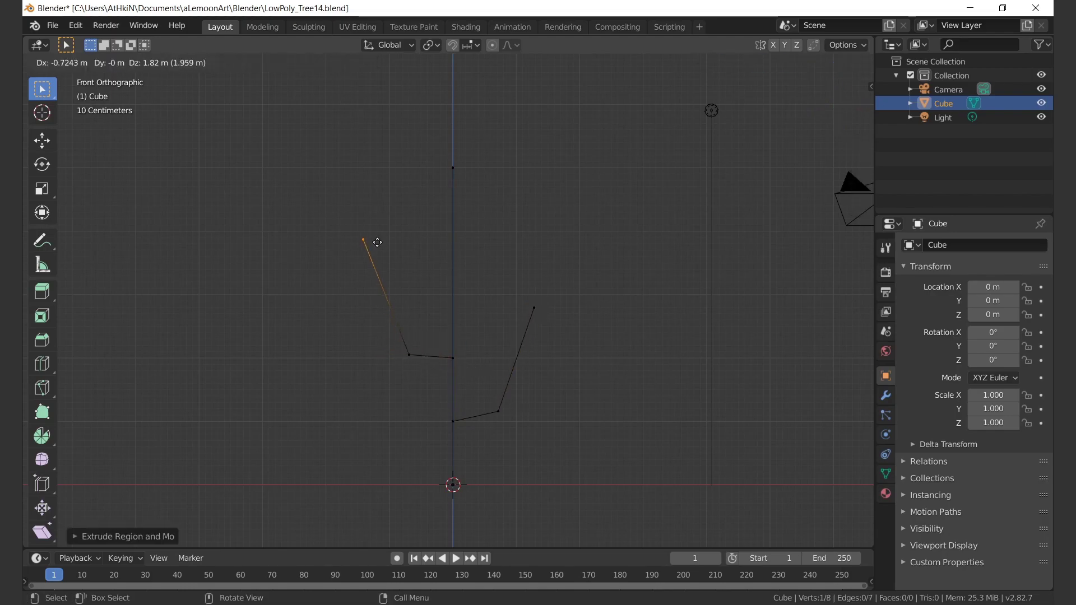
pyautogui.click(355, 224)
# - Nudge the left branch tip rightward and raise the right branch tip slightly
pyautogui.hotkey('shift', 'space')
pyautogui.press('r')
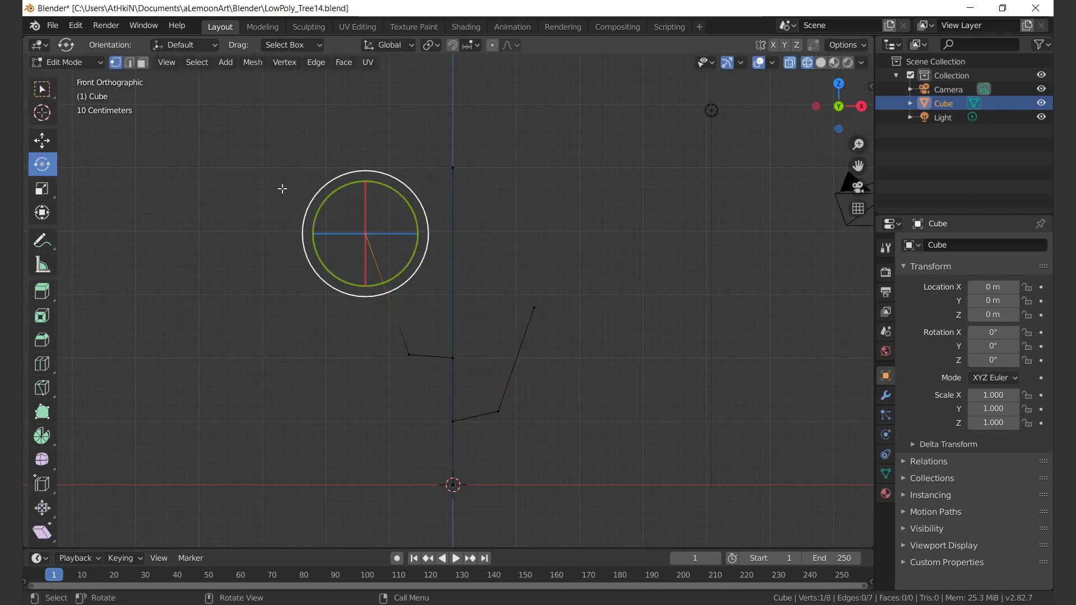
pyautogui.hotkey('shift', 'space')
pyautogui.press('g')
pyautogui.moveTo(425, 242); pyautogui.dragTo(447, 243)
pyautogui.click(411, 357)
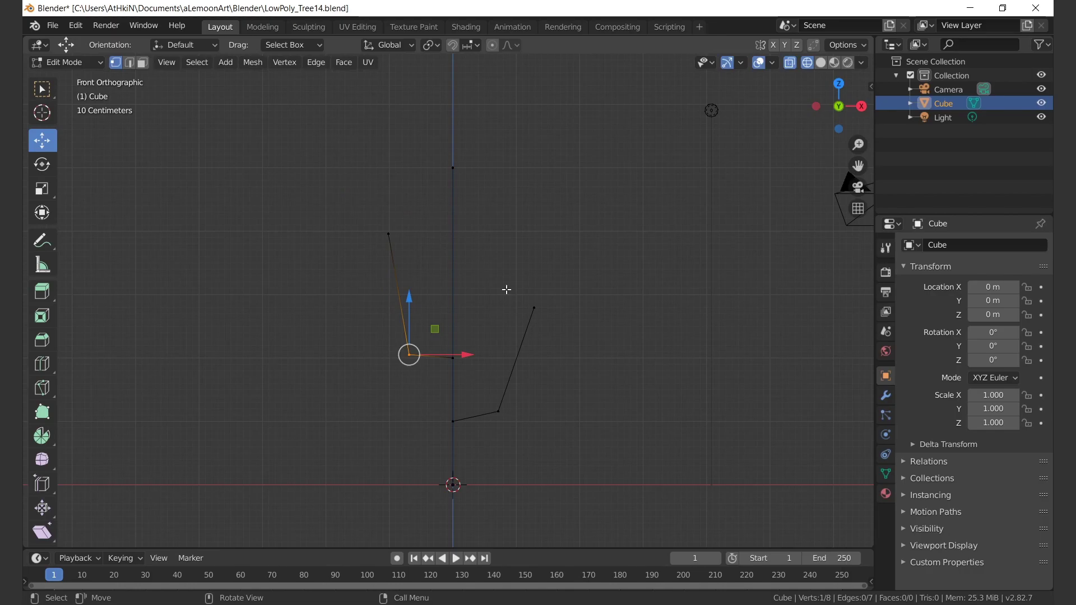
pyautogui.click(533, 308)
pyautogui.moveTo(534, 307); pyautogui.dragTo(529, 294)
# - Fine-tune the branch tips' X and height coordinates in the N sidebar, then leave Edit Mode
pyautogui.press('n')
pyautogui.click(796, 114)
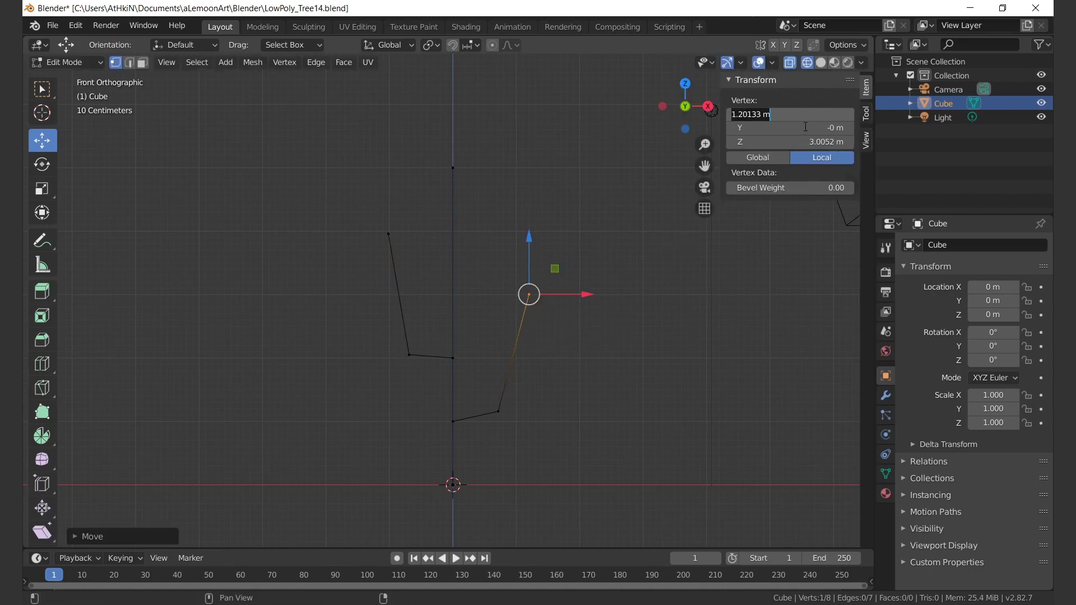
pyautogui.write('1.2')
pyautogui.press('Return')
pyautogui.click(388, 233)
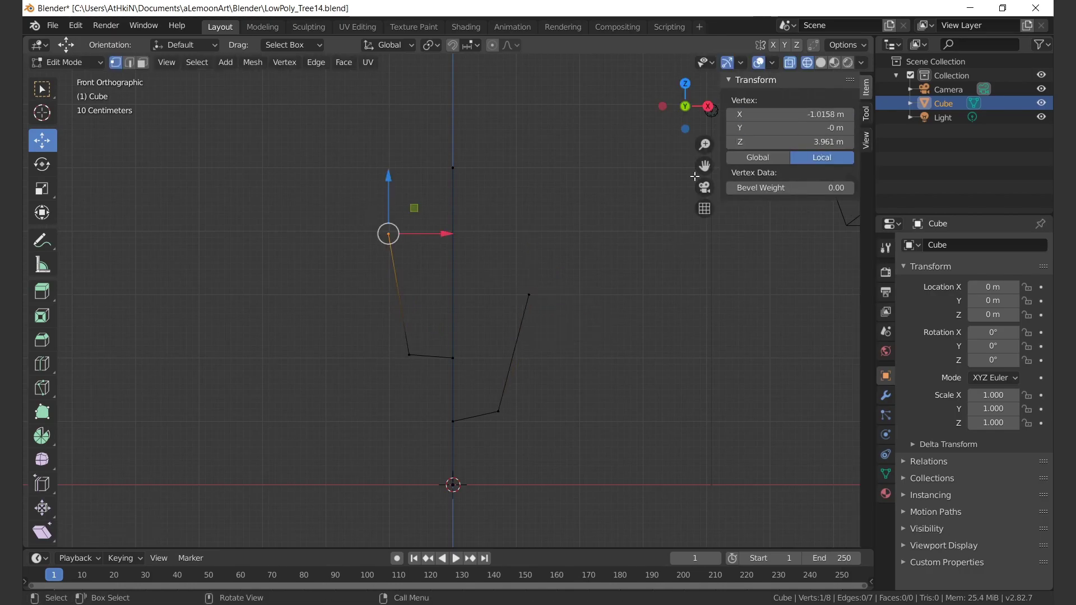
pyautogui.doubleClick(833, 142)
pyautogui.write('4')
pyautogui.press('Return')
pyautogui.hotkey('alt', 'a')
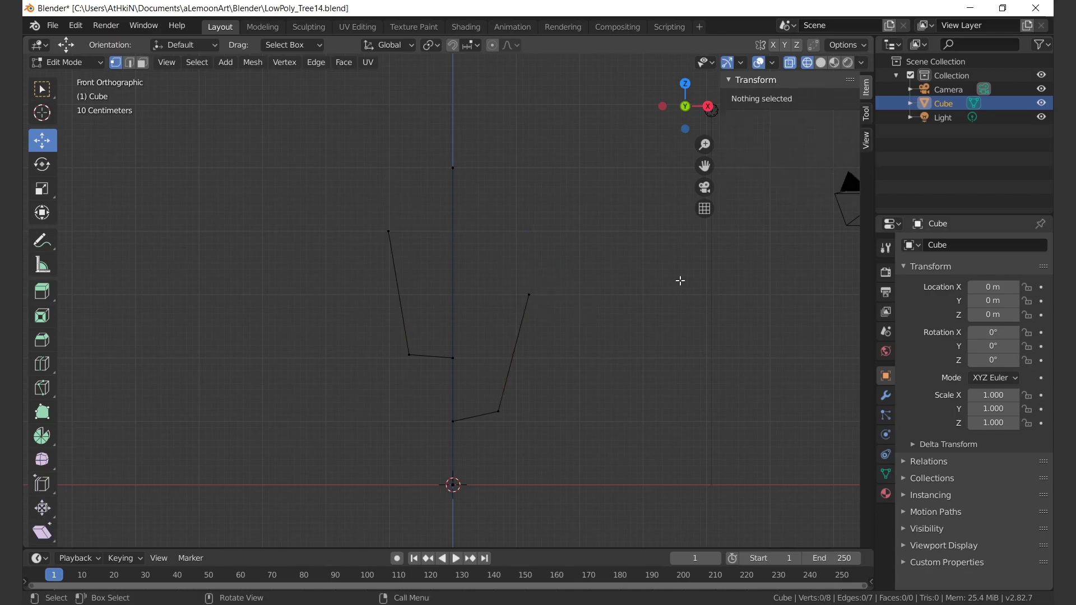
pyautogui.moveTo(680, 281)
pyautogui.mouseDown(button='middle')
pyautogui.moveTo(622, 337)
pyautogui.moveTo(569, 340)
pyautogui.moveTo(454, 317)
pyautogui.mouseUp(button='middle')
pyautogui.press('KP_5')
# - Rename the Cube object to Cactus in the Outliner
pyautogui.press('Tab')
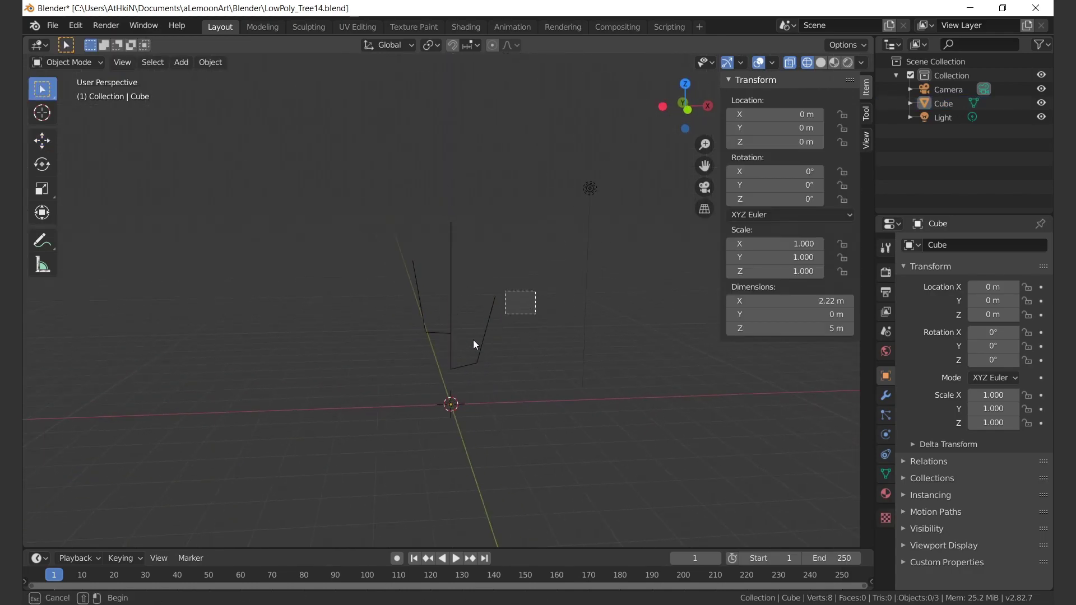
pyautogui.doubleClick(943, 103)
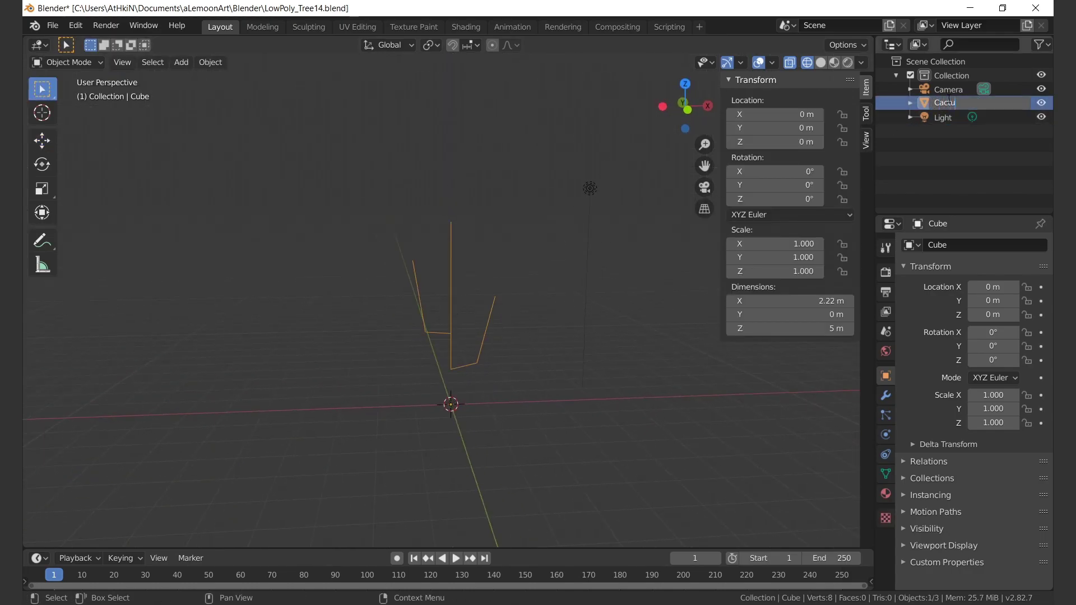
pyautogui.press('Return')
# - Add Skin and Subdivision Surface modifiers, with render subdivisions set to 1
pyautogui.click(885, 397)
pyautogui.click(928, 247)
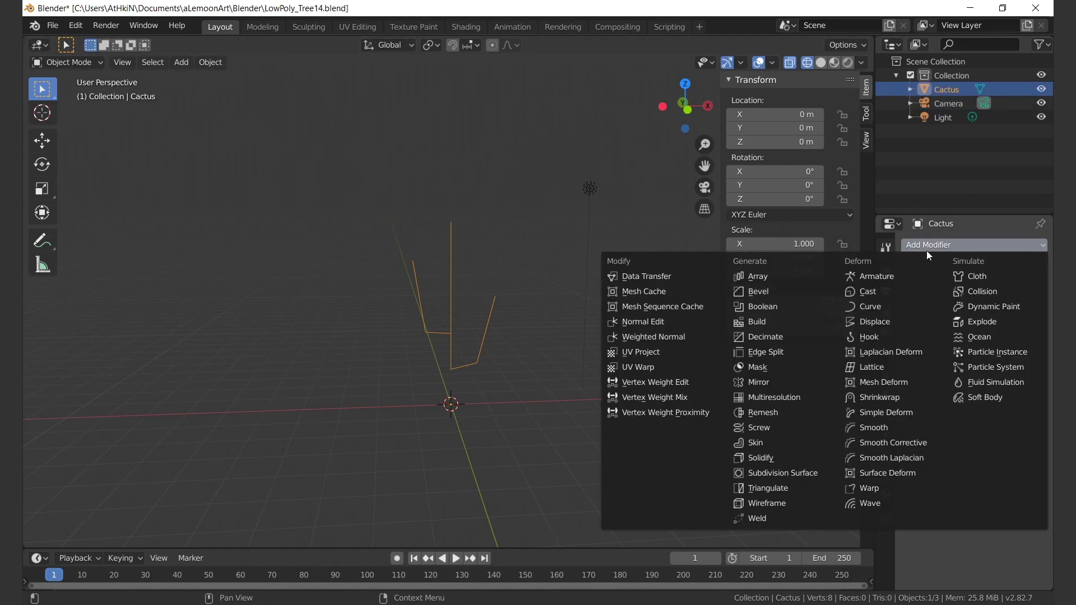
pyautogui.click(761, 444)
pyautogui.click(941, 245)
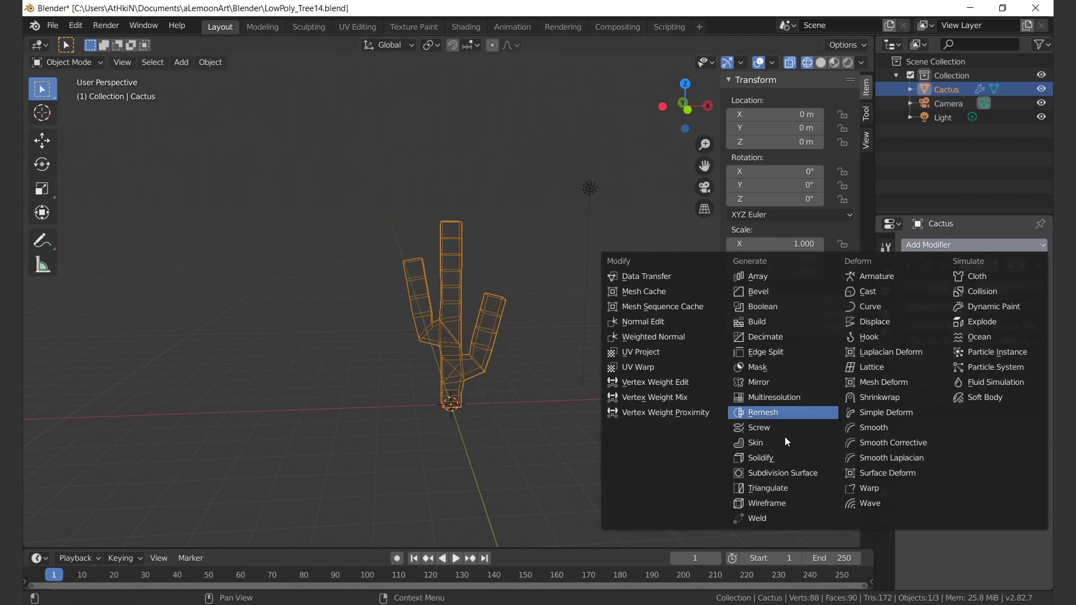
pyautogui.click(782, 474)
pyautogui.click(911, 501)
pyautogui.moveTo(644, 403)
pyautogui.mouseDown(button='middle')
pyautogui.moveTo(546, 351)
pyautogui.moveTo(587, 335)
pyautogui.moveTo(489, 458)
pyautogui.moveTo(469, 329)
pyautogui.mouseUp(button='middle')
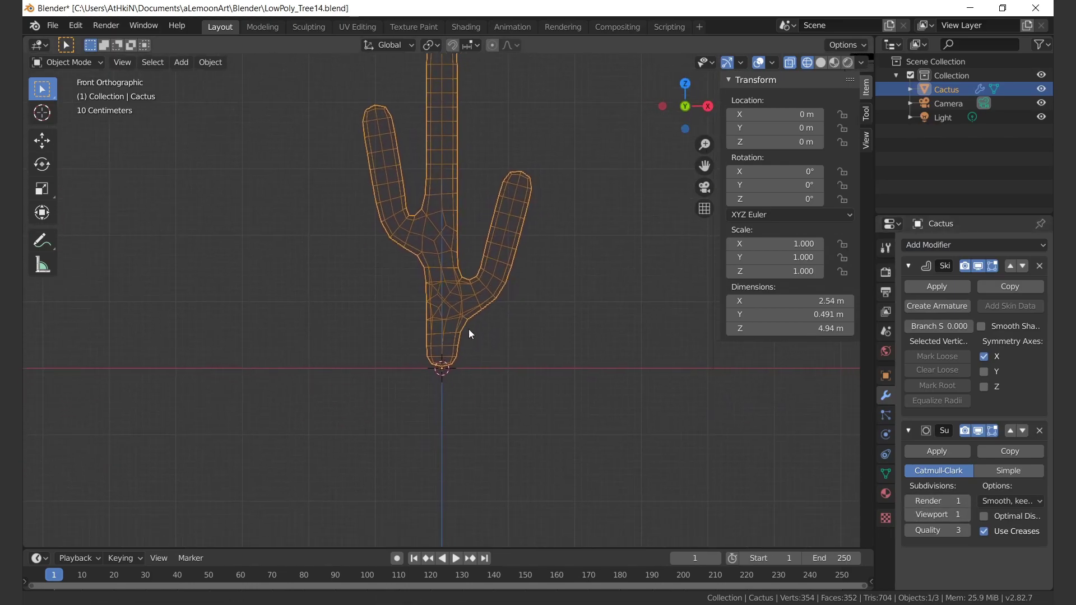
# - Select the cactus's bottom trunk vertex in Edit Mode, undoing an accidental nudge
pyautogui.scroll(2, 519, 335)
pyautogui.press('Tab')
pyautogui.hotkey('alt', 'a')
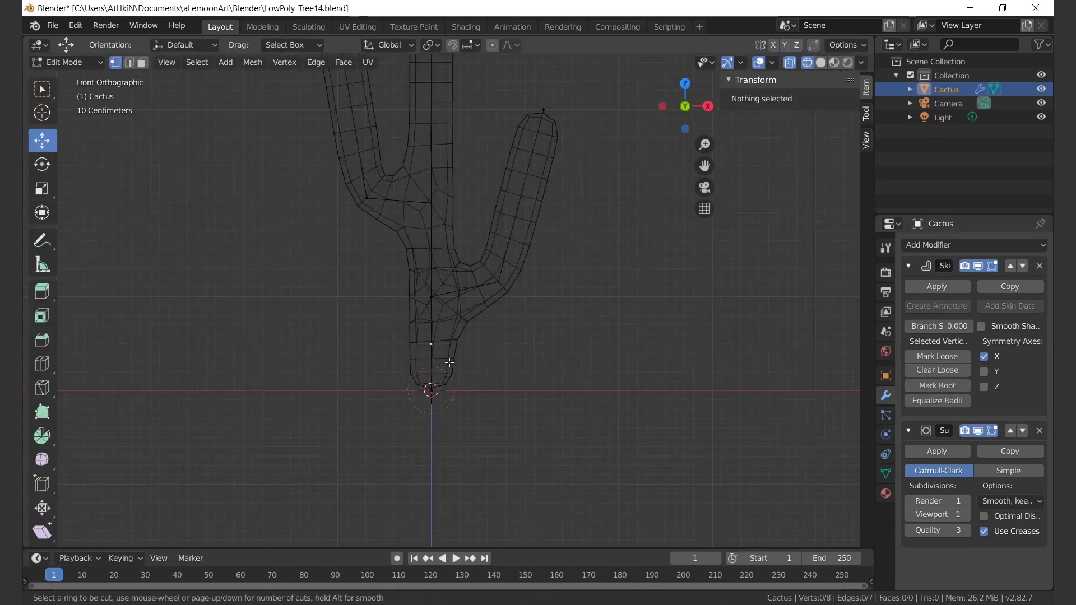
pyautogui.click(431, 388)
pyautogui.moveTo(429, 348); pyautogui.dragTo(424, 355)
pyautogui.hotkey('ctrl', 'z')
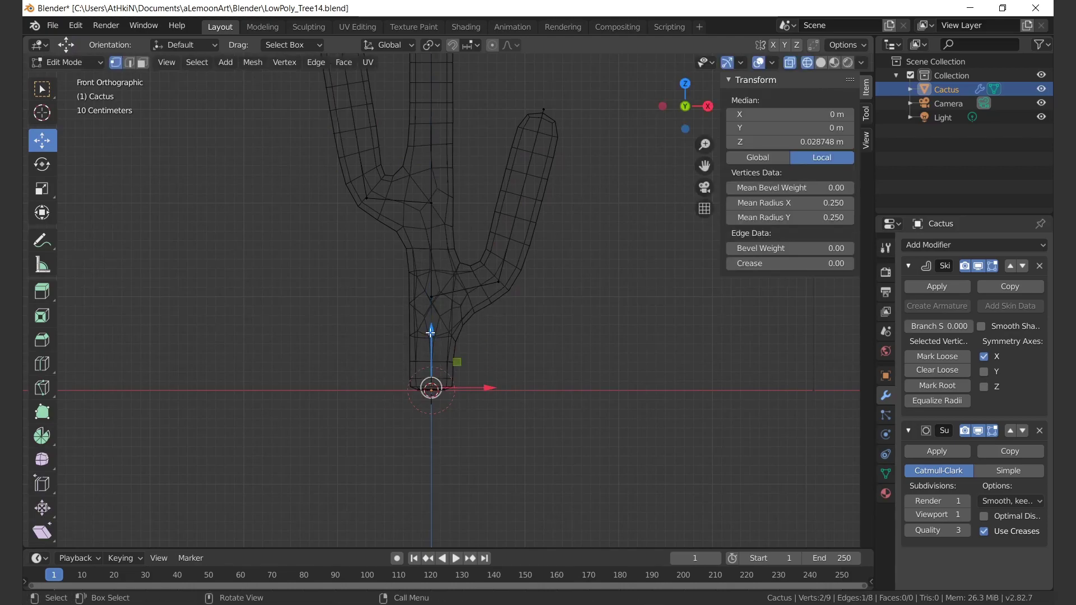
pyautogui.hotkey('ctrl', 'z')
# - Add a trunk loop cut and shrink the skin radius where branches join the trunk
pyautogui.hotkey('ctrl', 'r')
pyautogui.click(458, 282)
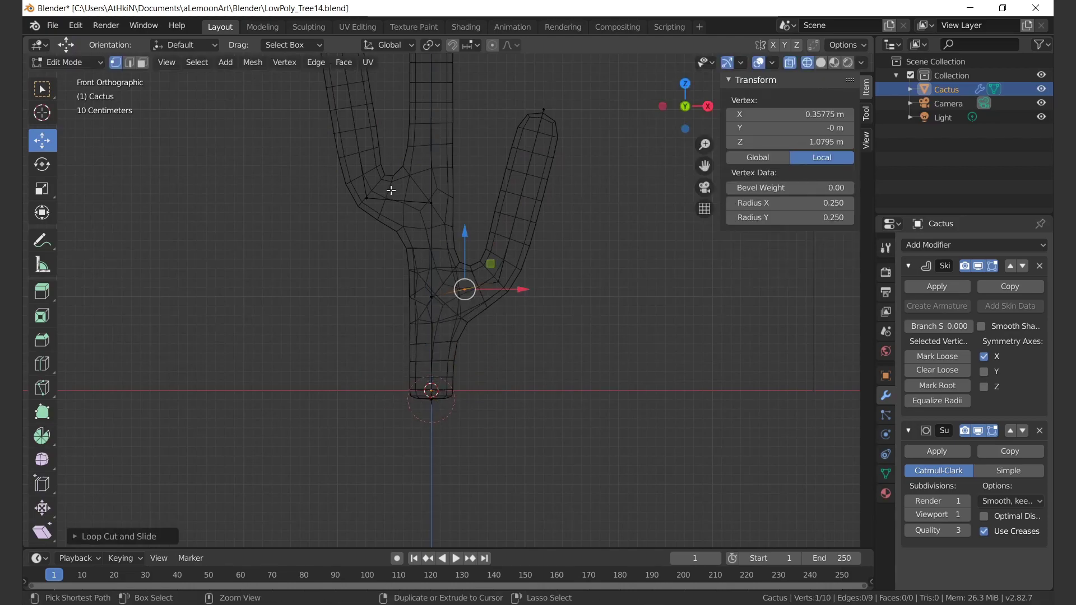
pyautogui.keyDown('shift'); pyautogui.click(465, 289); pyautogui.keyUp('shift')
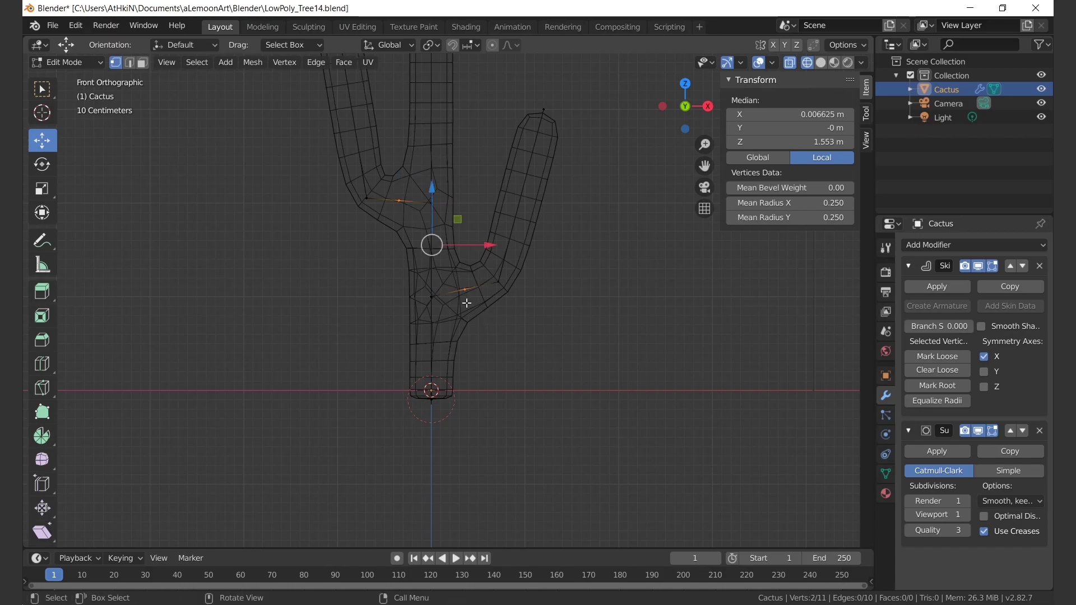
pyautogui.press('s')
pyautogui.press('Escape')
pyautogui.hotkey('ctrl', 'a')
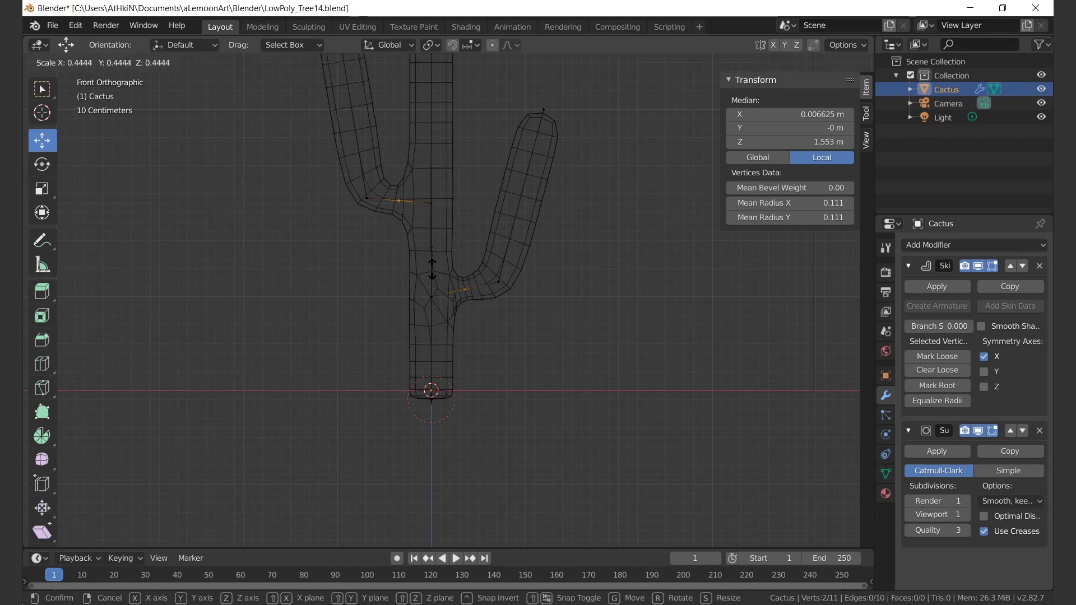
pyautogui.click(477, 258)
# - Enlarge the skin radius at the cactus tips to about 1.6 times
pyautogui.moveTo(576, 240); pyautogui.dragTo(554, 250, button='middle')
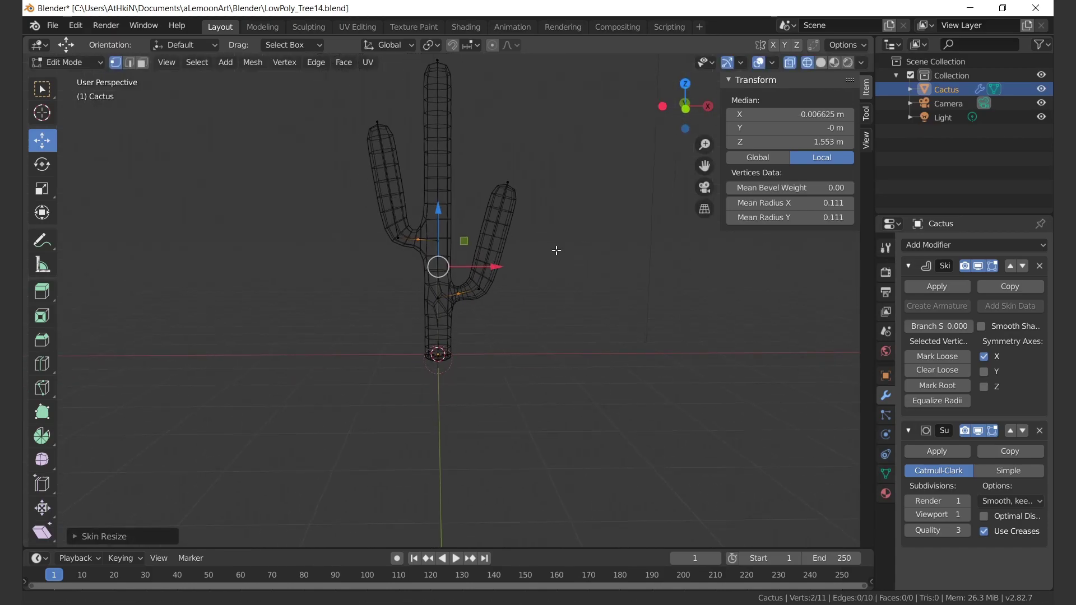
pyautogui.click(528, 290)
pyautogui.keyDown('shift'); pyautogui.moveTo(363, 211); pyautogui.dragTo(414, 239); pyautogui.keyUp('shift')
pyautogui.keyDown('shift'); pyautogui.click(460, 172); pyautogui.keyUp('shift')
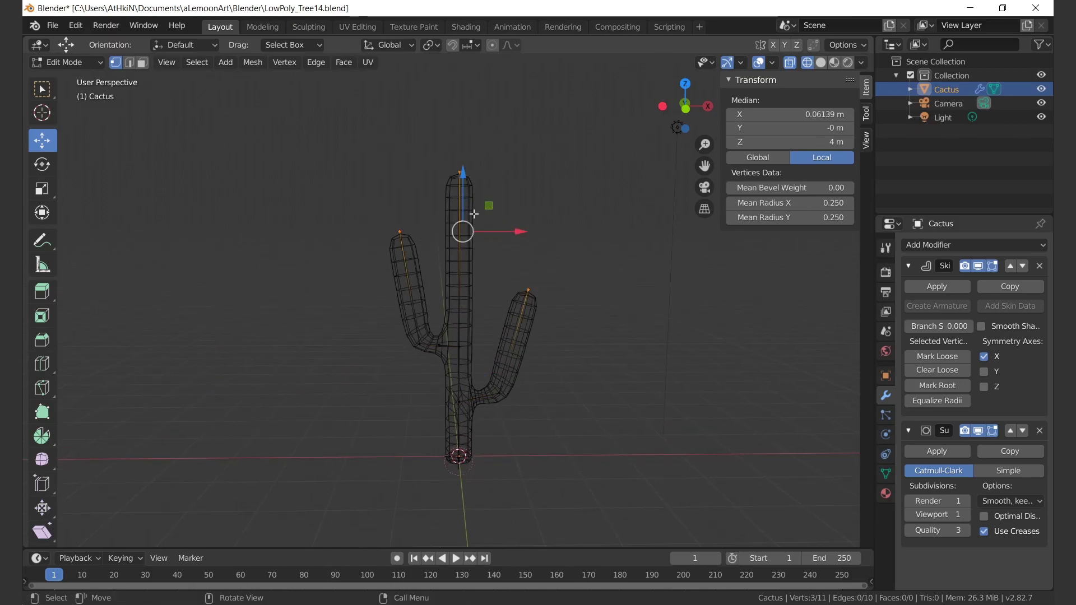
pyautogui.hotkey('ctrl', 'a')
pyautogui.click(473, 202)
pyautogui.click(104, 536)
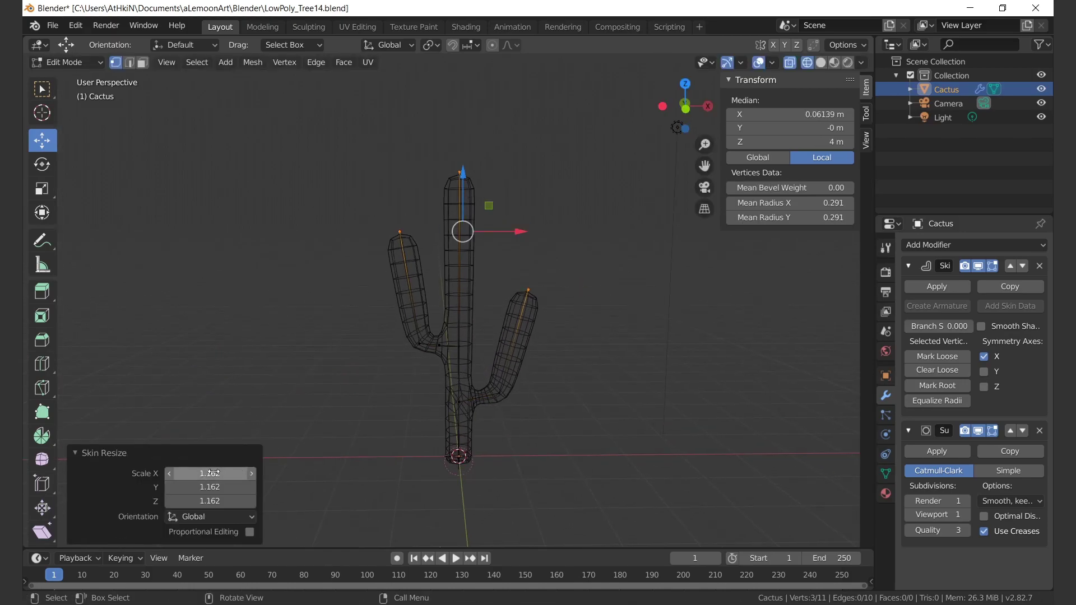
pyautogui.moveTo(210, 474)
pyautogui.mouseDown()
pyautogui.moveTo(240, 487)
pyautogui.moveTo(206, 473)
pyautogui.mouseUp()
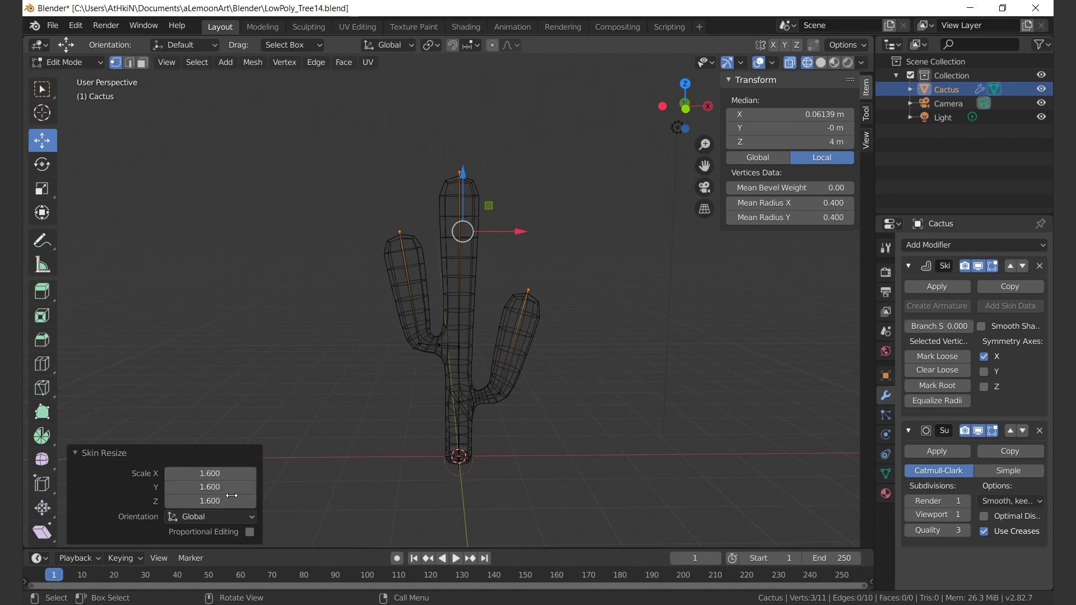
# - Return to Object Mode in solid view and add a 1000 m plane under the cactus
pyautogui.click(526, 416)
pyautogui.hotkey('shift', 'z')
pyautogui.moveTo(521, 370)
pyautogui.mouseDown(button='middle')
pyautogui.moveTo(550, 370)
pyautogui.moveTo(468, 363)
pyautogui.mouseUp(button='middle')
pyautogui.press('Tab')
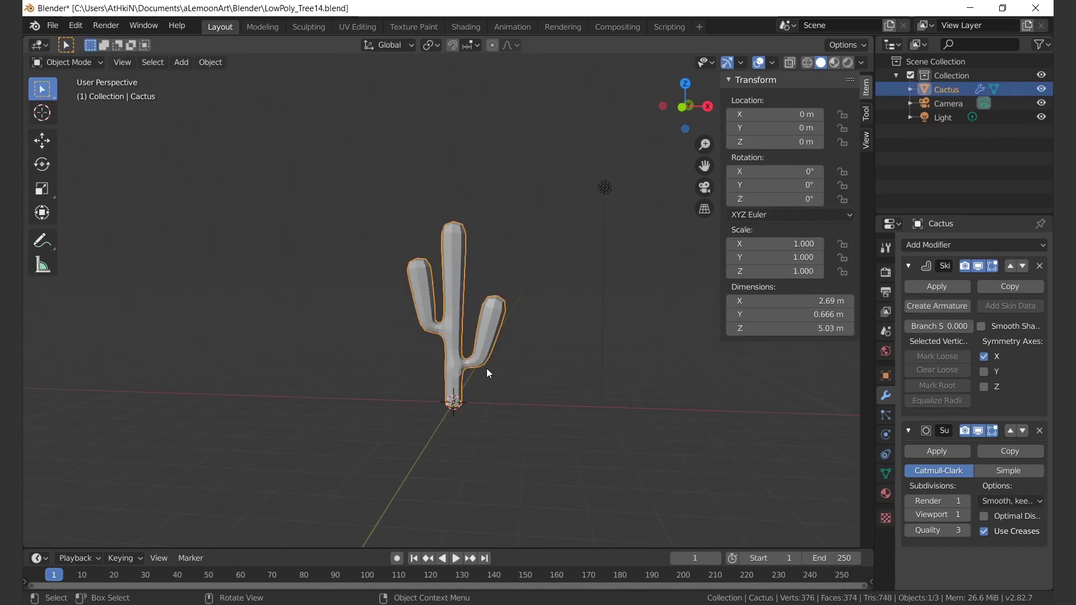
pyautogui.hotkey('shift', 'a')
pyautogui.click(541, 334)
pyautogui.write('00')
pyautogui.press('Return')
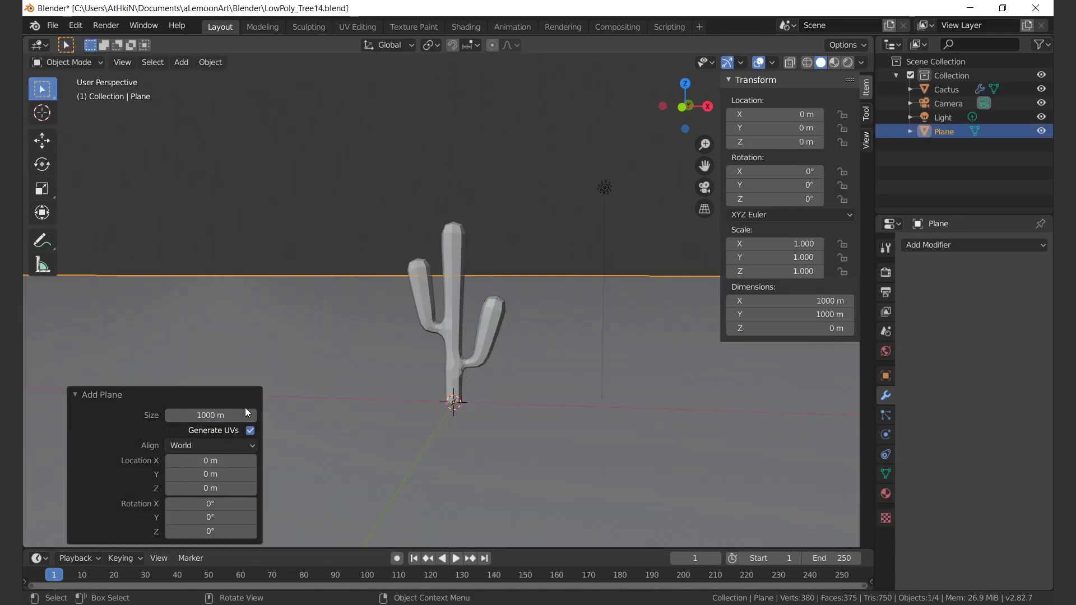
# - Rename the new plane to Ground
pyautogui.doubleClick(944, 130)
pyautogui.write('und')
pyautogui.press('Return')
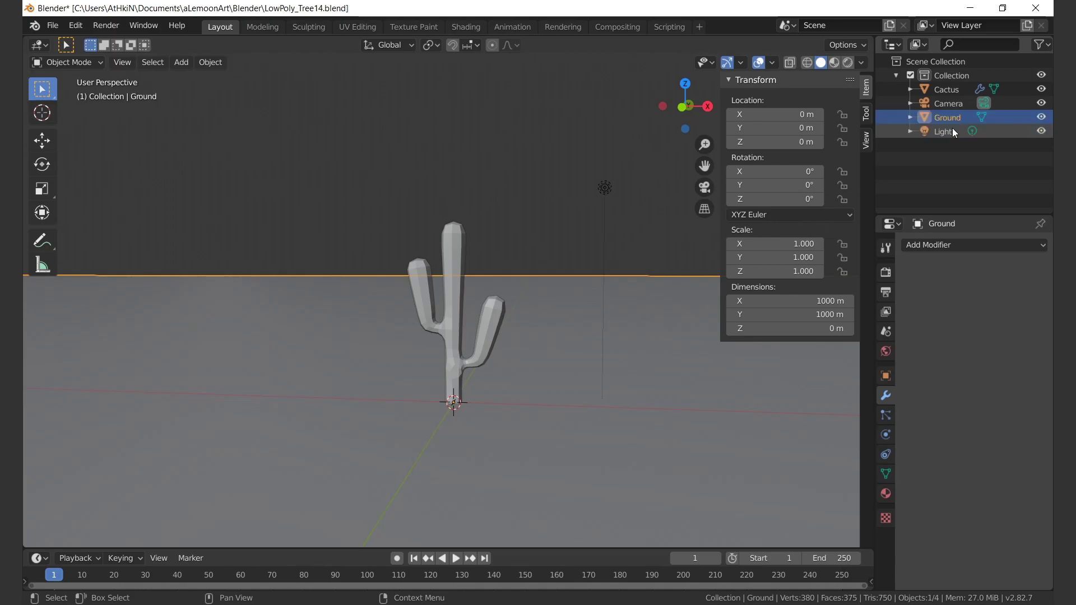
pyautogui.click(531, 244)
pyautogui.moveTo(532, 243); pyautogui.dragTo(471, 234, button='middle')
# - In the Shading workspace, name the cactus material Cactus.MTRL
pyautogui.click(466, 27)
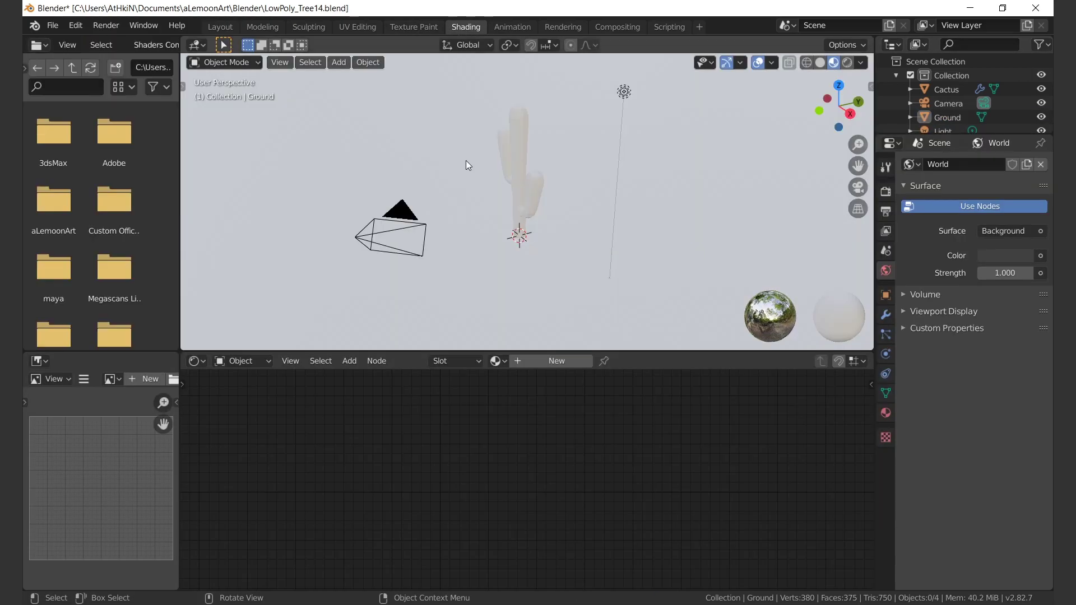
pyautogui.click(519, 185)
pyautogui.doubleClick(589, 360)
pyautogui.write('Cactus.M')
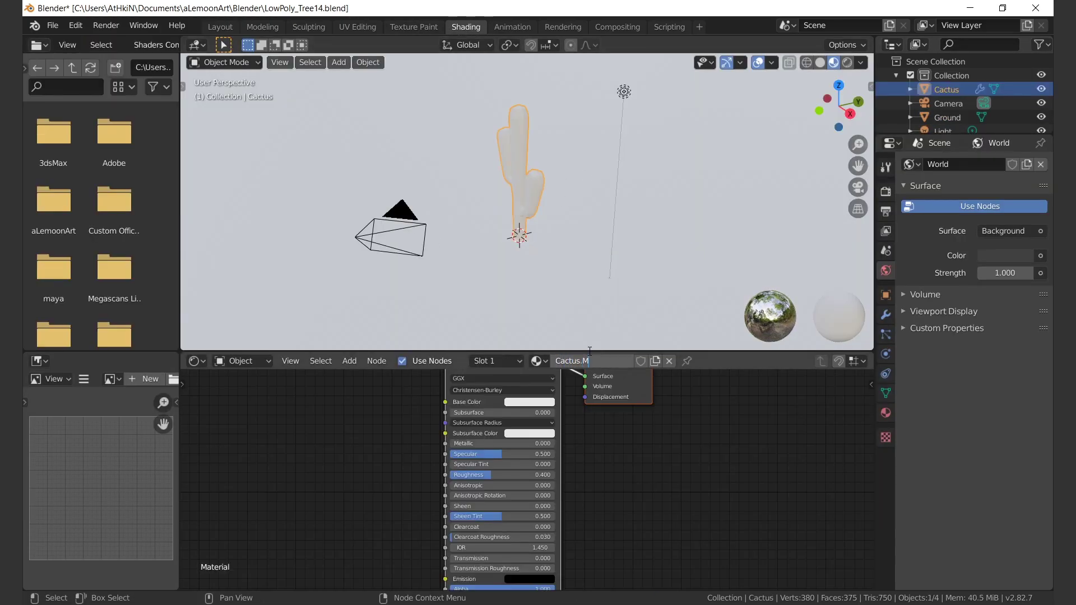
pyautogui.write('TRL')
pyautogui.press('Return')
# - Set the cactus base colour to dark green, HSV 0.46 / 0.7 / 0.4
pyautogui.click(539, 403)
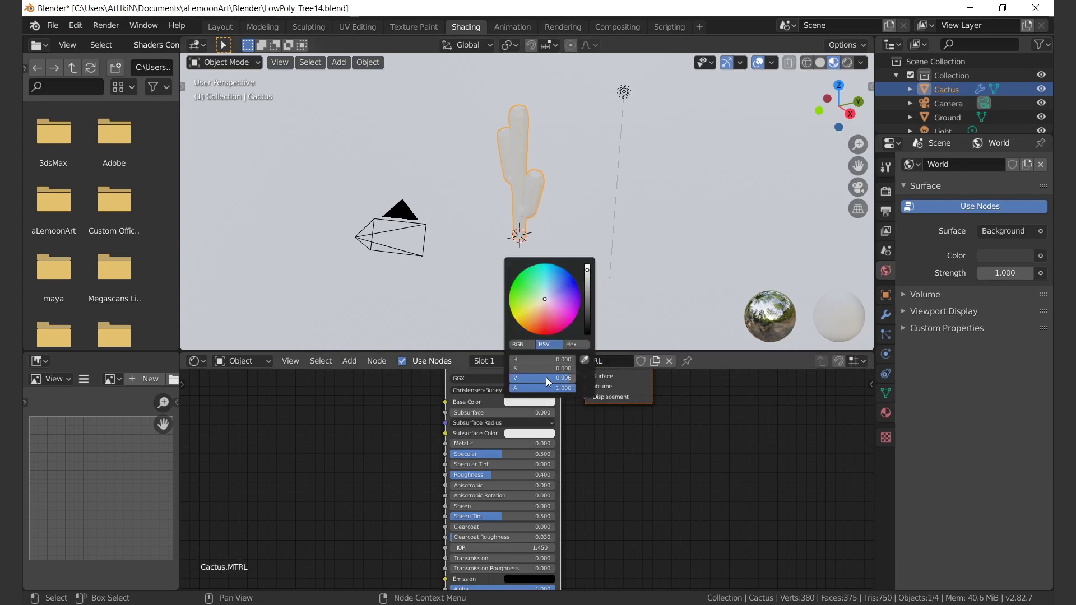
pyautogui.press('Tab')
pyautogui.write('.7')
pyautogui.press('Tab')
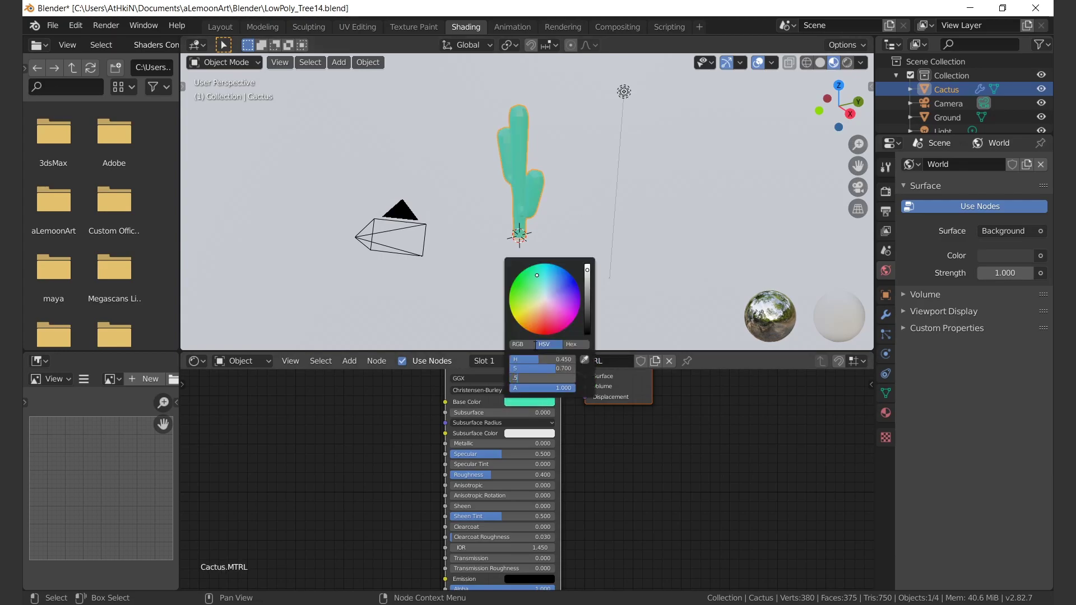
pyautogui.write('.6')
pyautogui.press('Return')
pyautogui.click(530, 402)
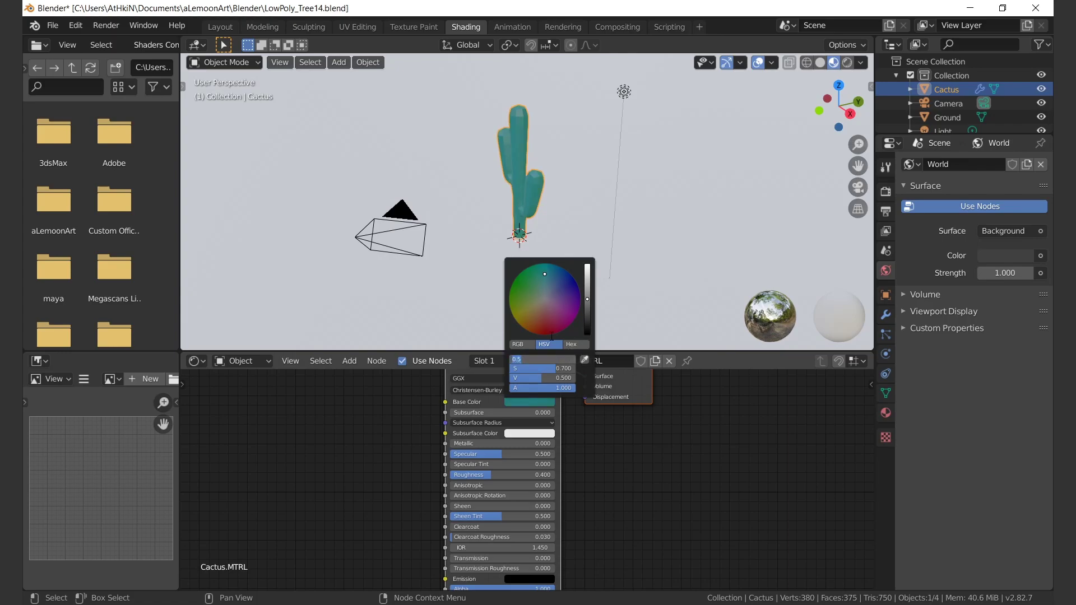
pyautogui.write('.4')
pyautogui.press('Return')
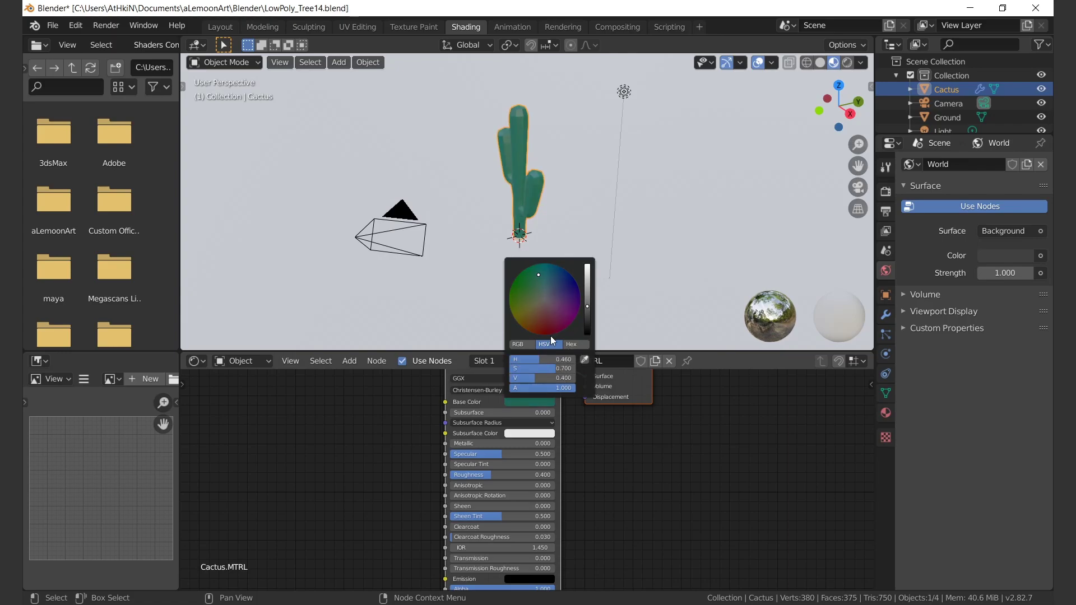
pyautogui.moveTo(603, 229)
pyautogui.mouseDown(button='middle')
pyautogui.moveTo(499, 184)
pyautogui.moveTo(493, 213)
pyautogui.mouseUp(button='middle')
# - Name the ground material Ground.MTRL with an orange base colour at value 0.7, then return to Layout
pyautogui.click(488, 291)
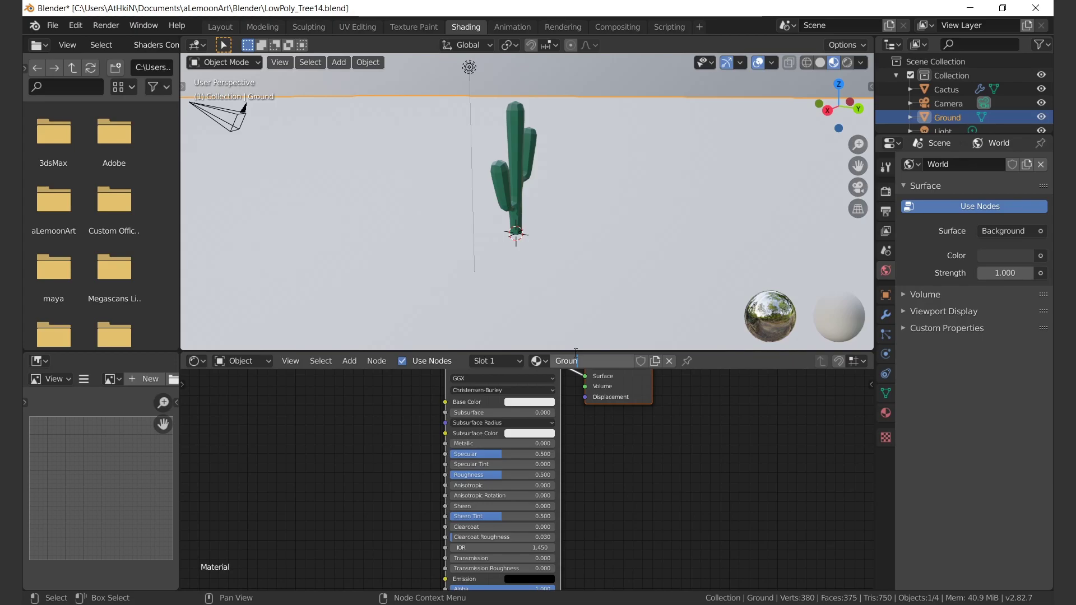
pyautogui.write('L')
pyautogui.press('Return')
pyautogui.click(530, 402)
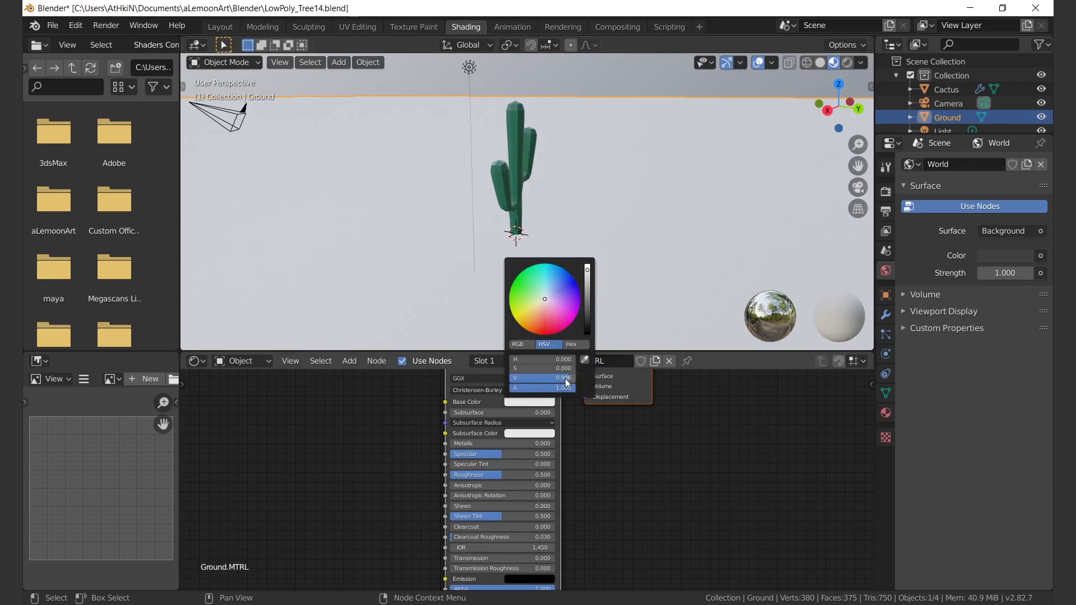
pyautogui.press('Tab')
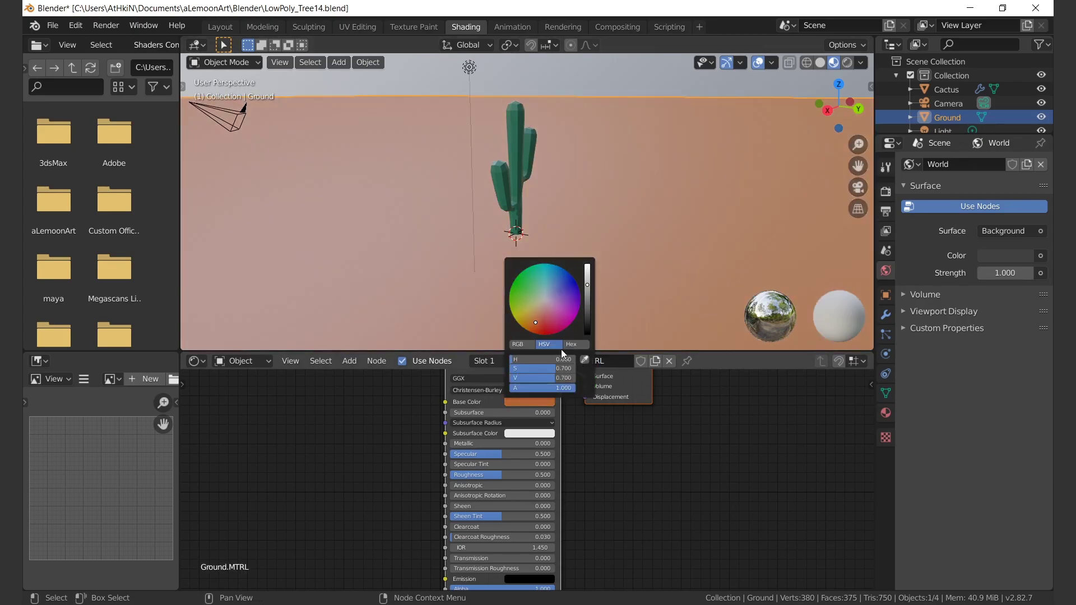
pyautogui.write('0.7')
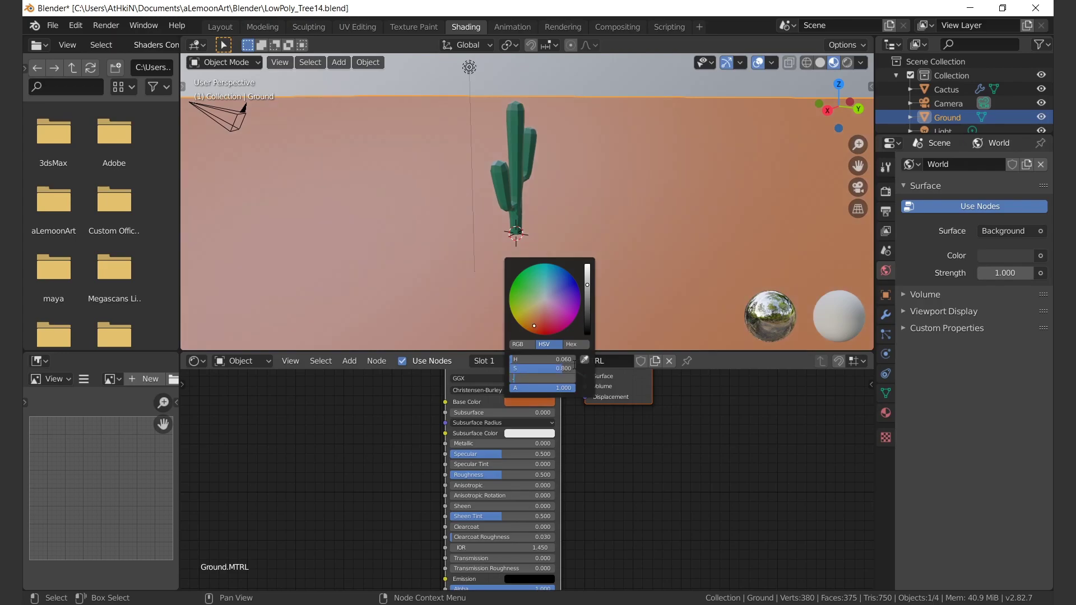
pyautogui.press('Return')
pyautogui.click(220, 27)
# - Rename the light to SunLight and preview the scene in rendered shading
pyautogui.click(615, 185)
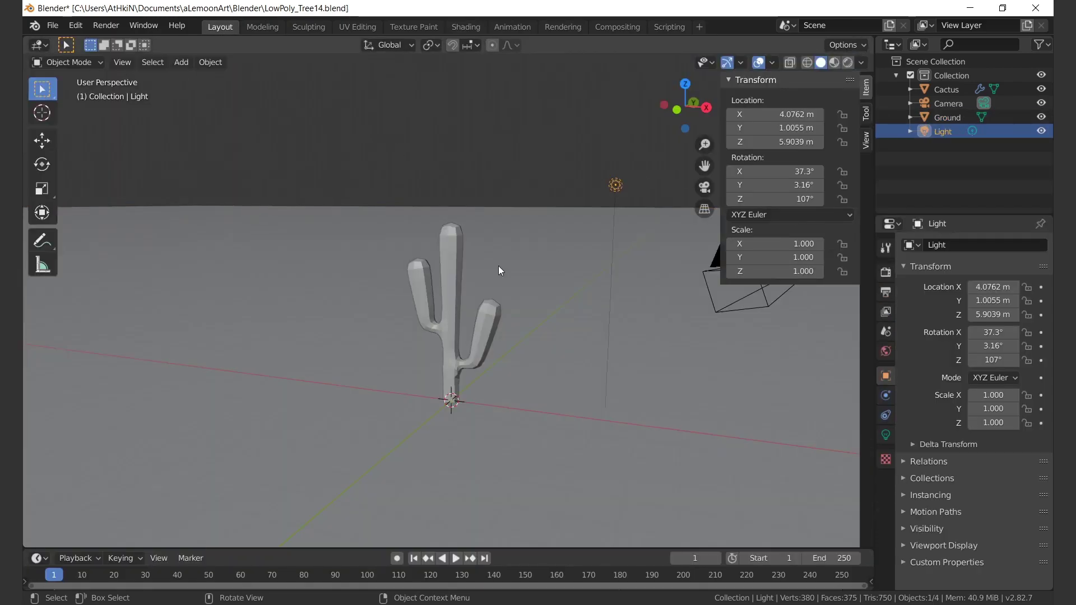
pyautogui.press('z')
pyautogui.click(586, 140)
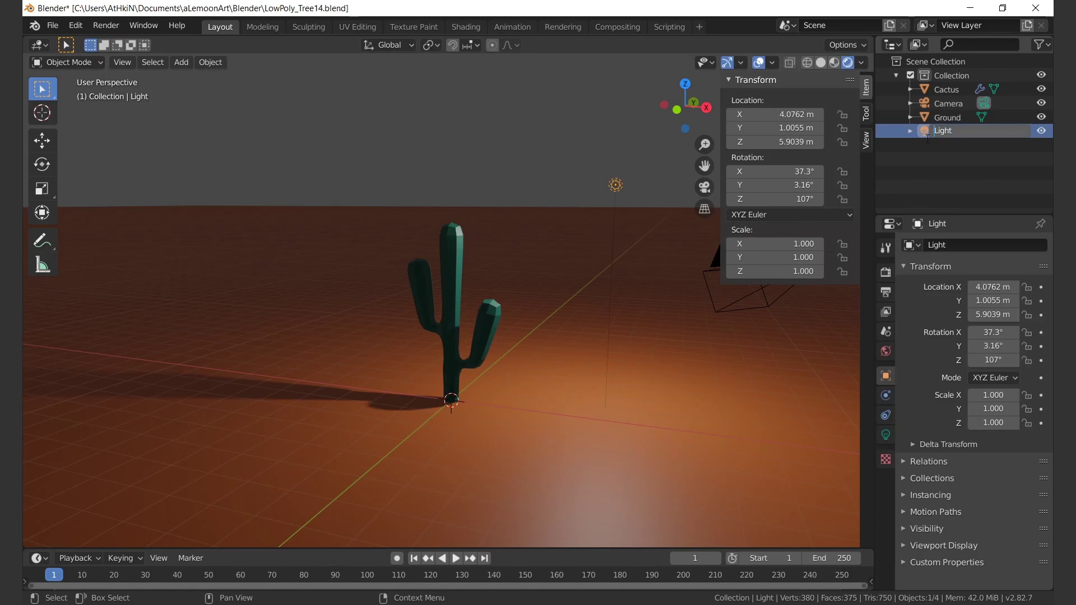
pyautogui.write('n')
pyautogui.press('Return')
# - Set the cactus material's Subsurface amount to 0.5
pyautogui.click(459, 250)
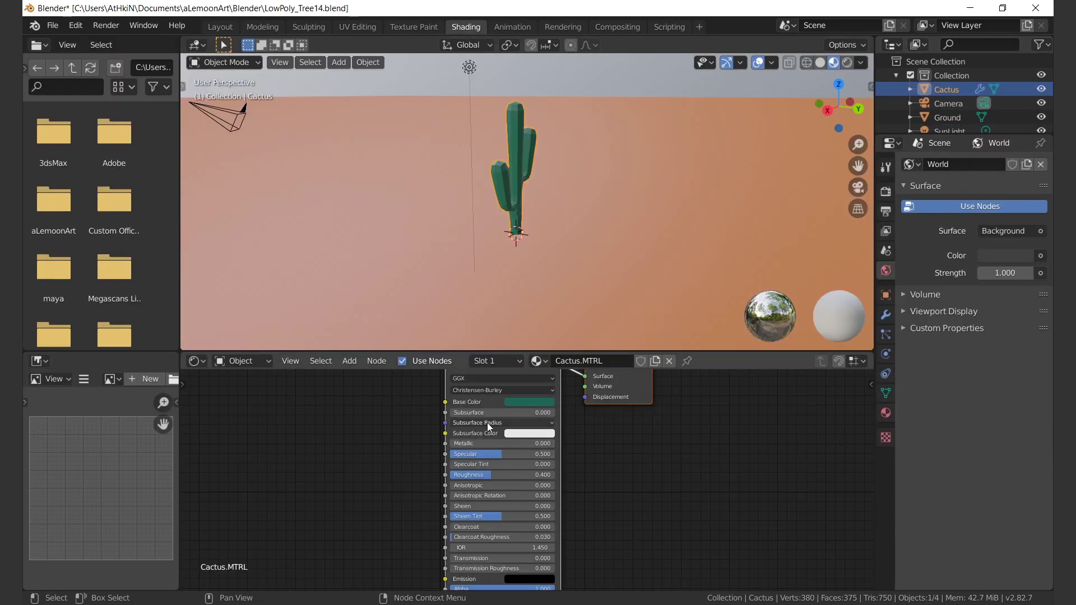
pyautogui.moveTo(487, 413); pyautogui.dragTo(504, 411)
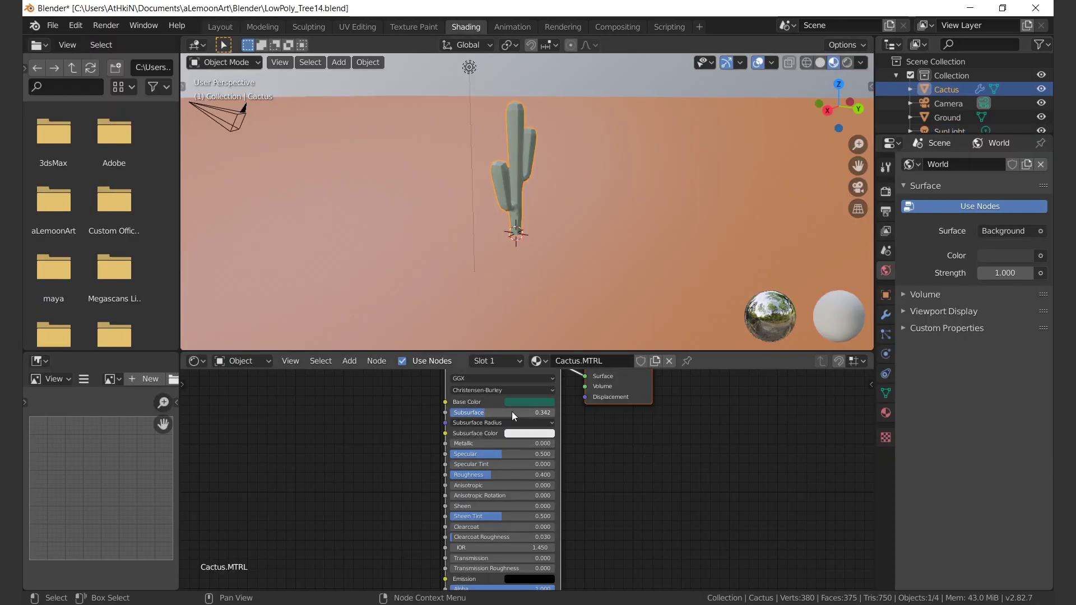
pyautogui.click(512, 412)
pyautogui.write('0.5')
pyautogui.press('Return')
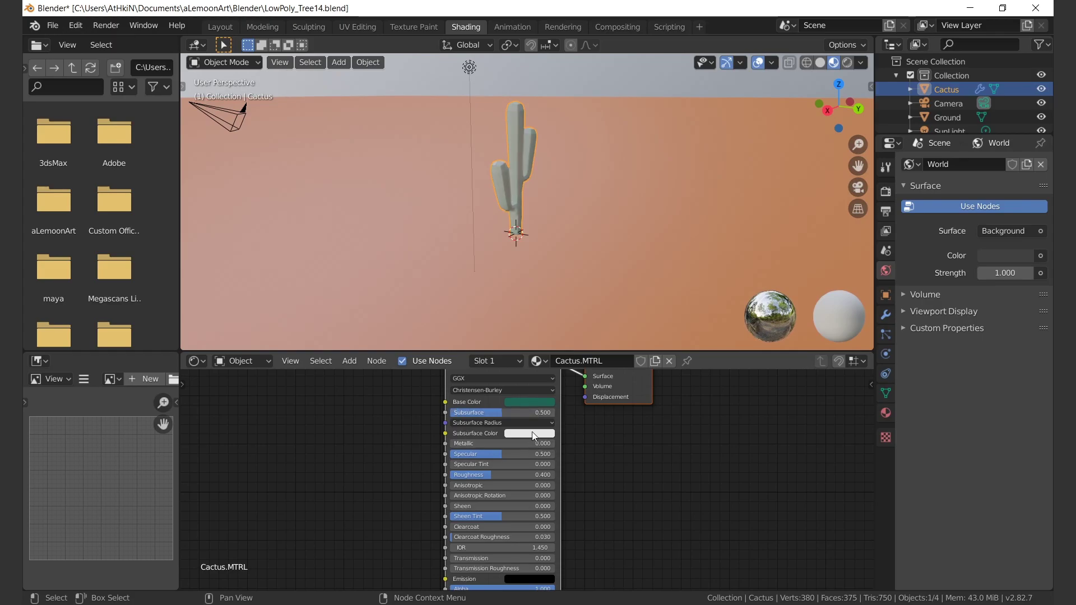
# - Paste the cactus green into Subsurface Color at value 0.7, then lower Subsurface to 0.4
pyautogui.click(533, 436)
pyautogui.hotkey('ctrl', 'v')
pyautogui.moveTo(536, 415); pyautogui.dragTo(561, 408)
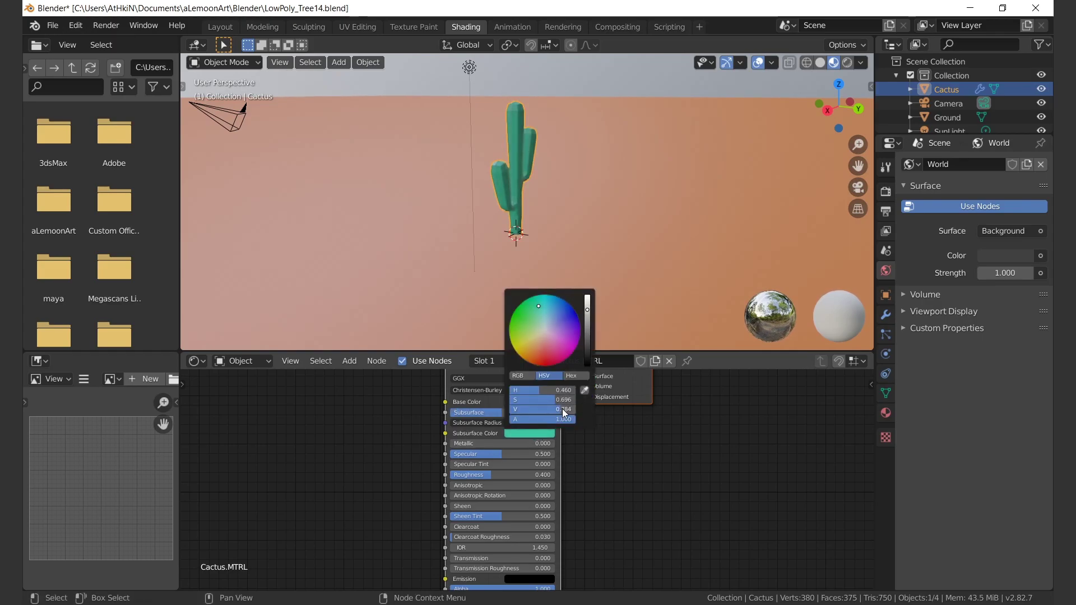
pyautogui.click(561, 408)
pyautogui.press('BackSpace')
pyautogui.write('0.7')
pyautogui.press('Return')
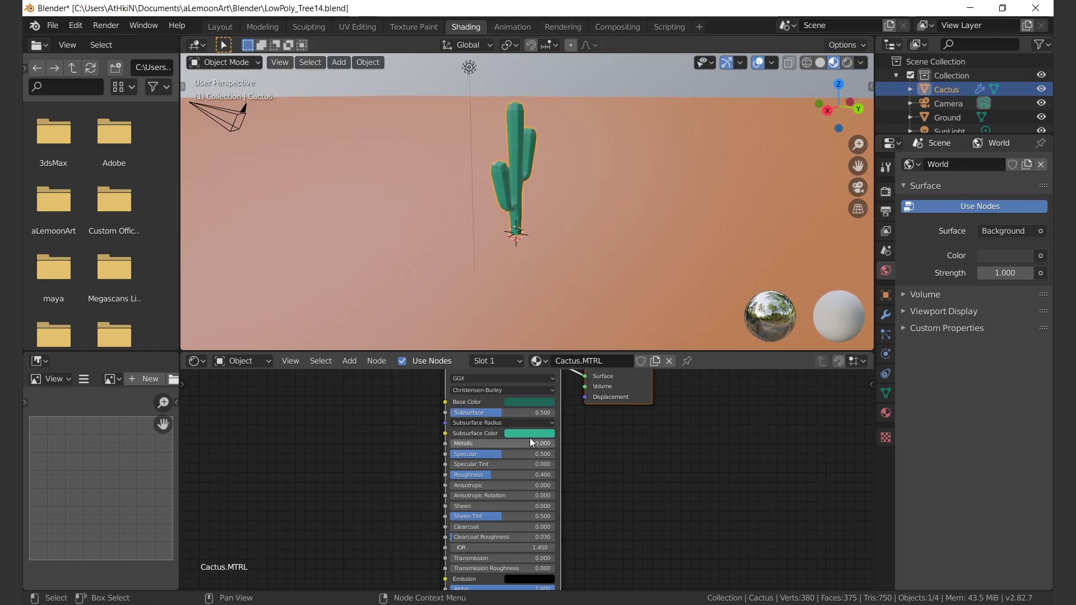
pyautogui.click(530, 435)
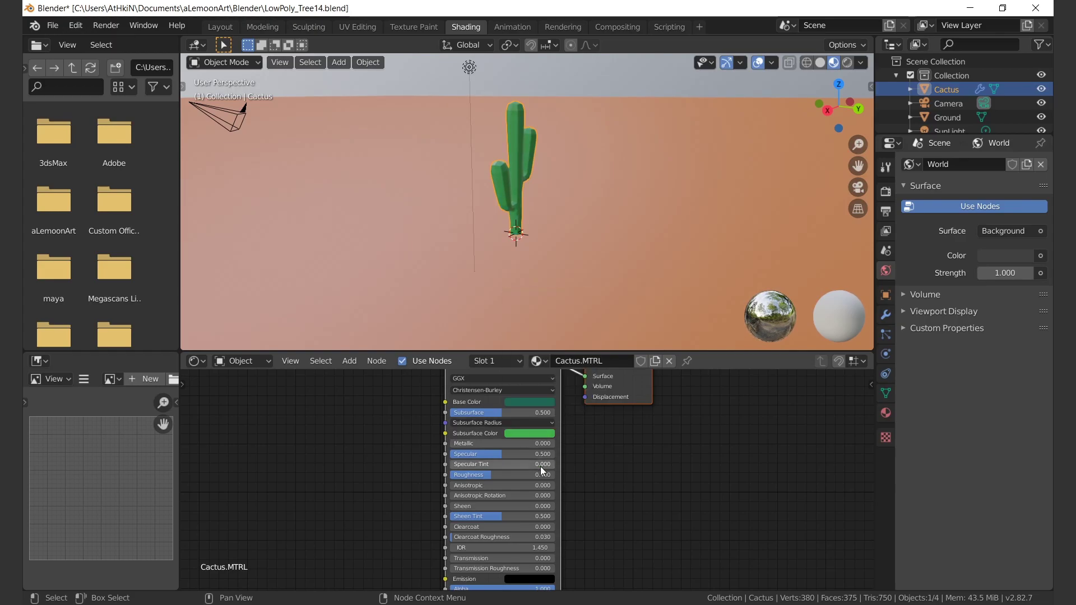
pyautogui.moveTo(543, 413); pyautogui.dragTo(521, 412)
pyautogui.moveTo(560, 227); pyautogui.dragTo(634, 253, button='middle')
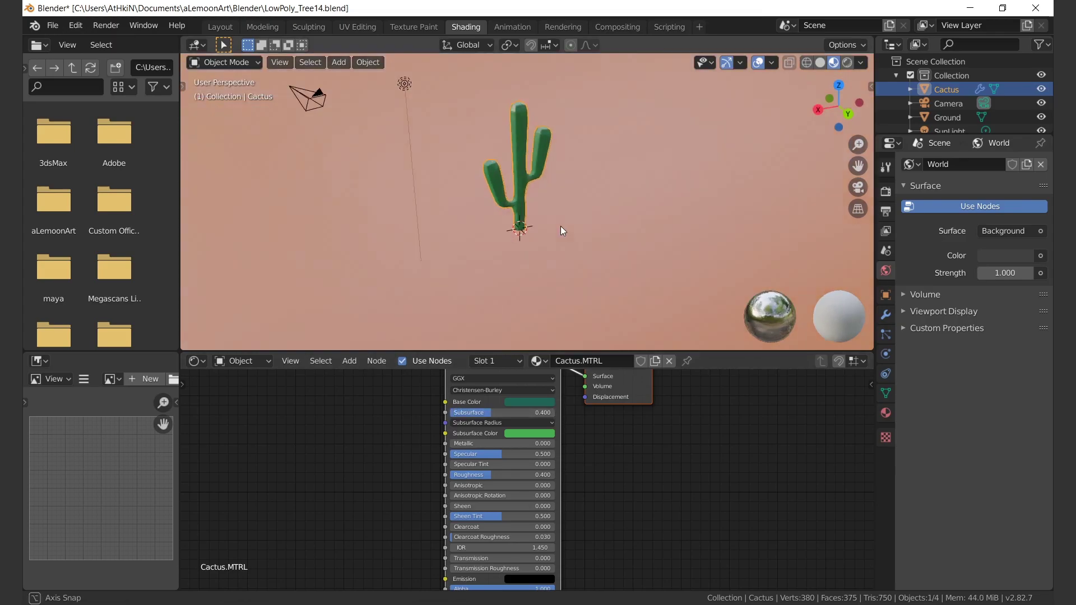
# - Raise the SunLight's Strength so the cactus casts a longer shadow
pyautogui.click(220, 26)
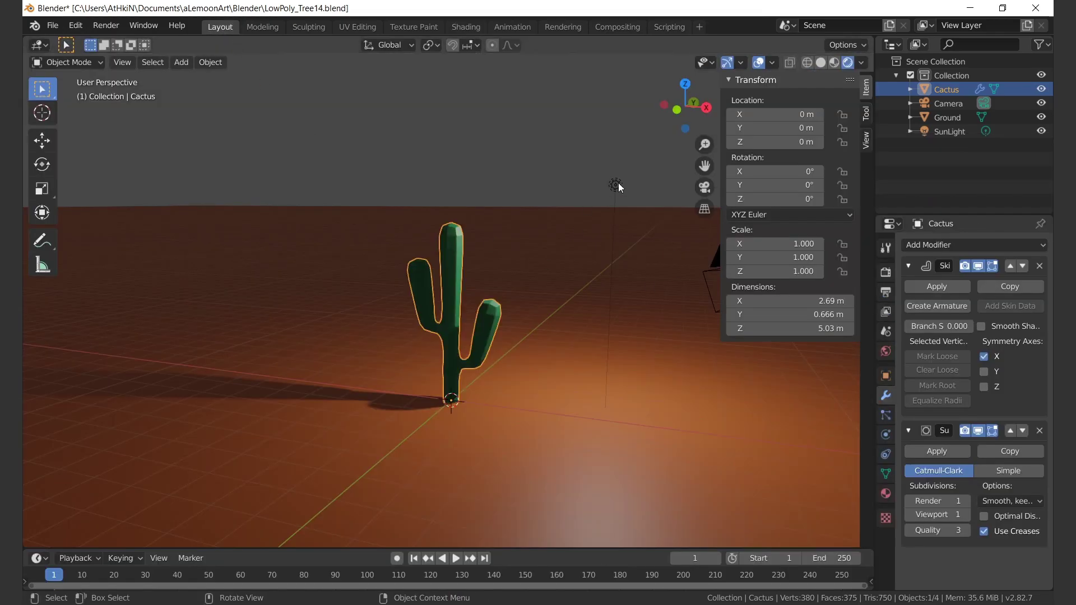
pyautogui.click(616, 184)
pyautogui.click(886, 435)
pyautogui.moveTo(1001, 336); pyautogui.dragTo(982, 340)
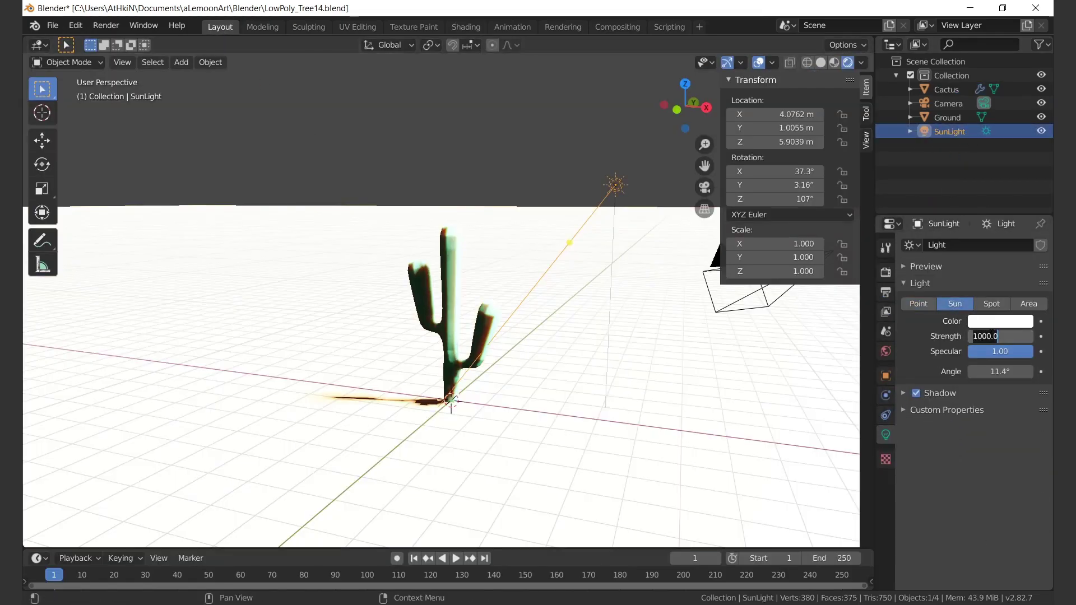
# - Rotate the cactus 45° around Z and view the scene through the camera
pyautogui.moveTo(482, 330)
pyautogui.mouseDown(button='middle')
pyautogui.moveTo(549, 322)
pyautogui.moveTo(504, 320)
pyautogui.mouseUp(button='middle')
pyautogui.click(447, 319)
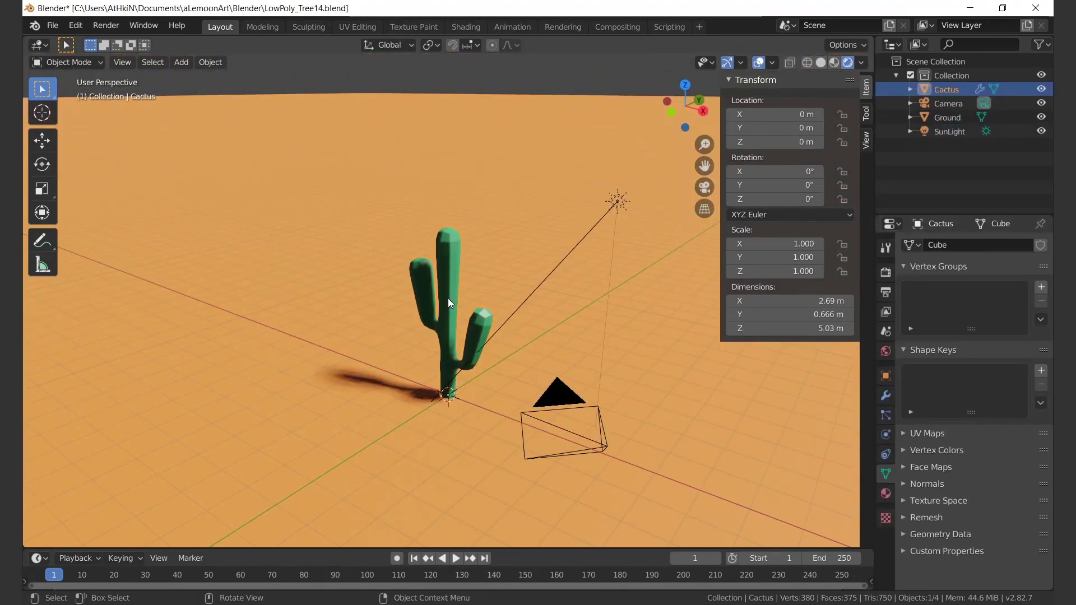
pyautogui.press('r')
pyautogui.press('z')
pyautogui.press('4')
pyautogui.press('5')
pyautogui.press('Return')
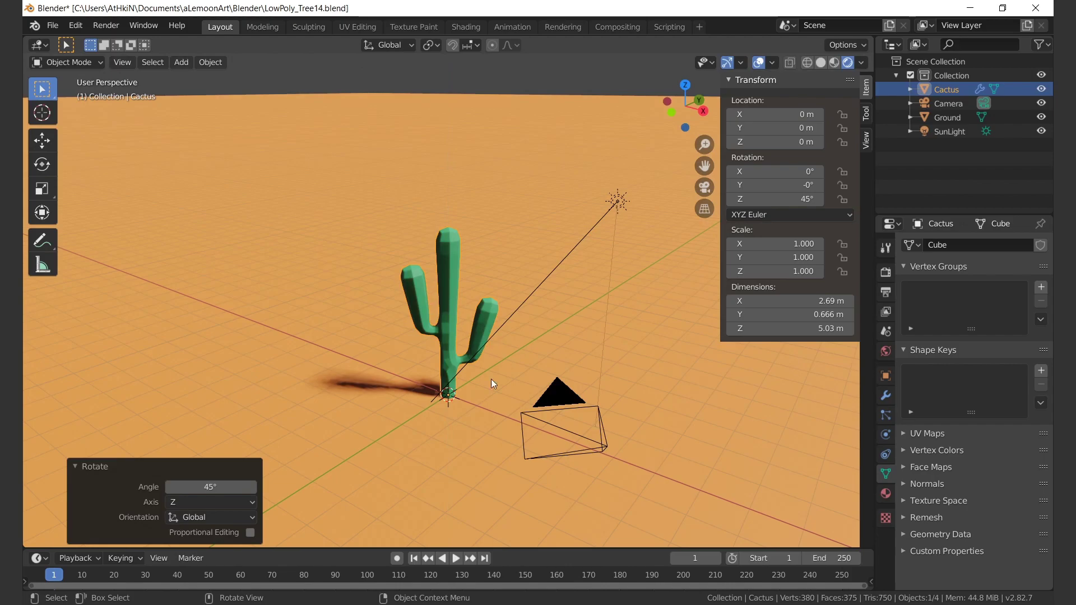
pyautogui.press('KP_0')
pyautogui.click(948, 103)
# - Place the camera at X 10, Y -10, Z 9.5 m and enter 5 for its Z rotation
pyautogui.click(886, 376)
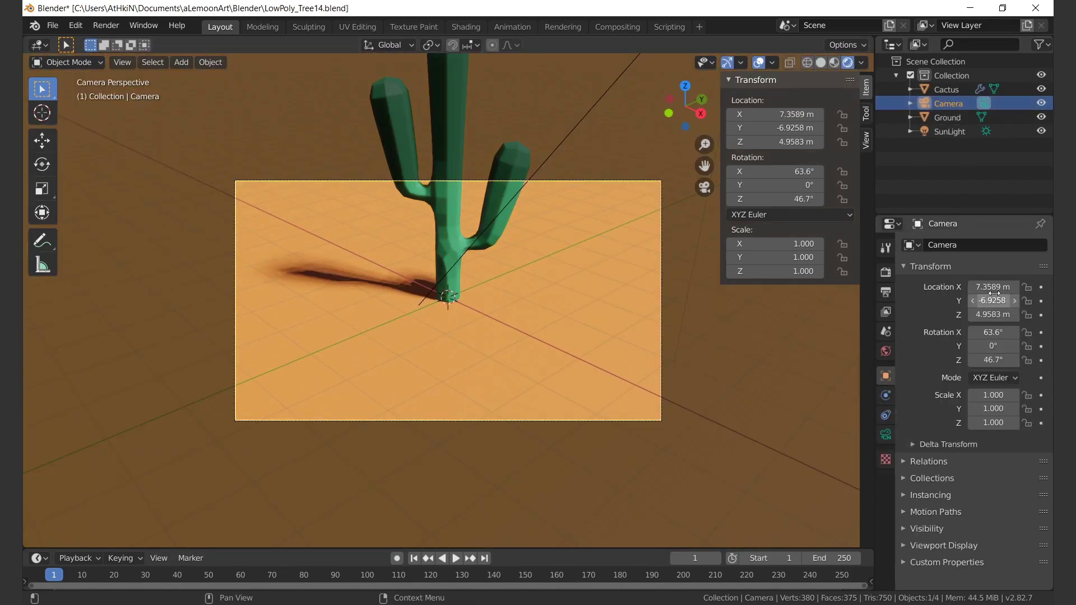
pyautogui.press('Tab')
pyautogui.write('-10')
pyautogui.press('Return')
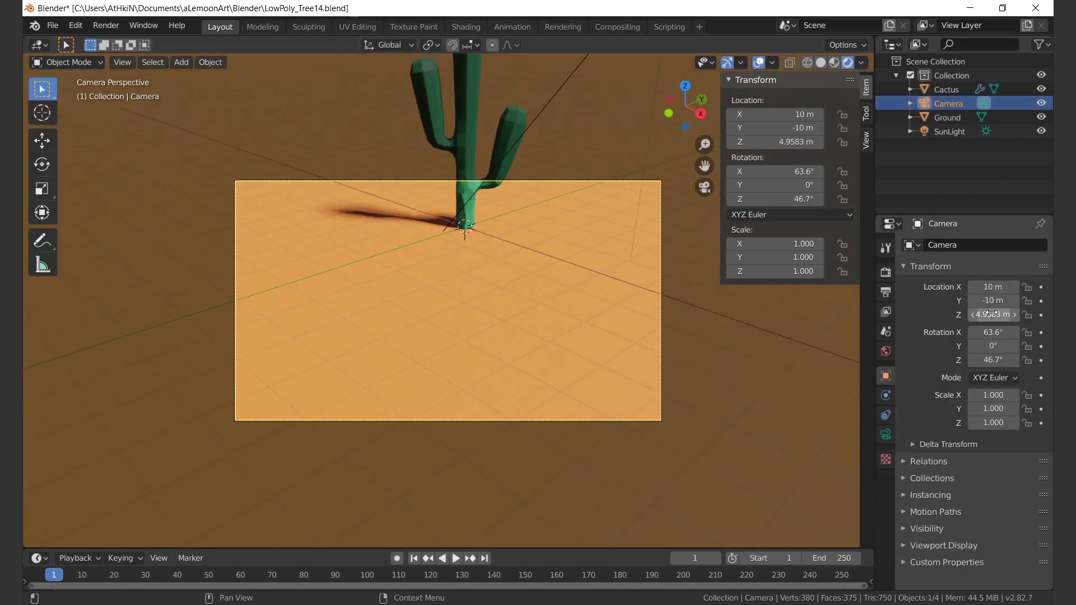
pyautogui.write('9.5')
pyautogui.press('Return')
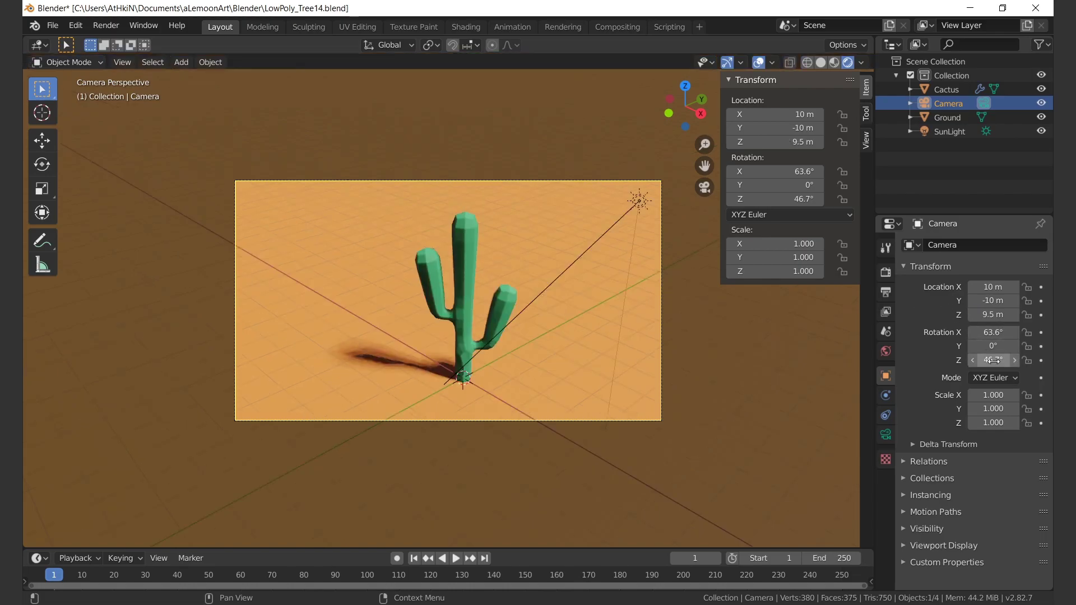
pyautogui.write('45')
pyautogui.press('Return')
# - Set Cycles as the render engine in Render Properties
pyautogui.click(482, 270)
pyautogui.click(629, 197)
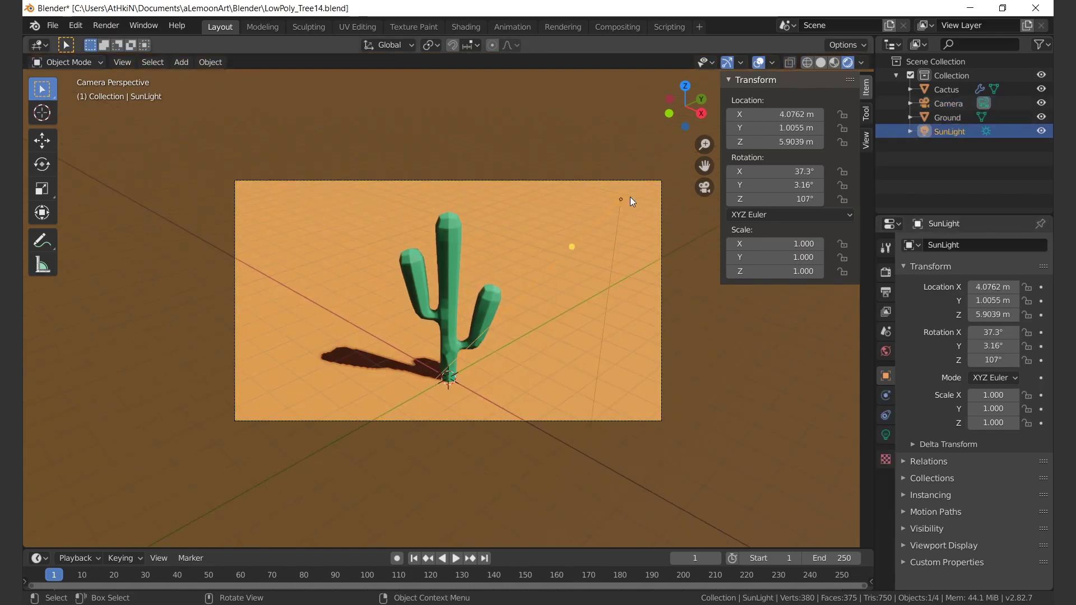
pyautogui.click(885, 435)
pyautogui.click(707, 264)
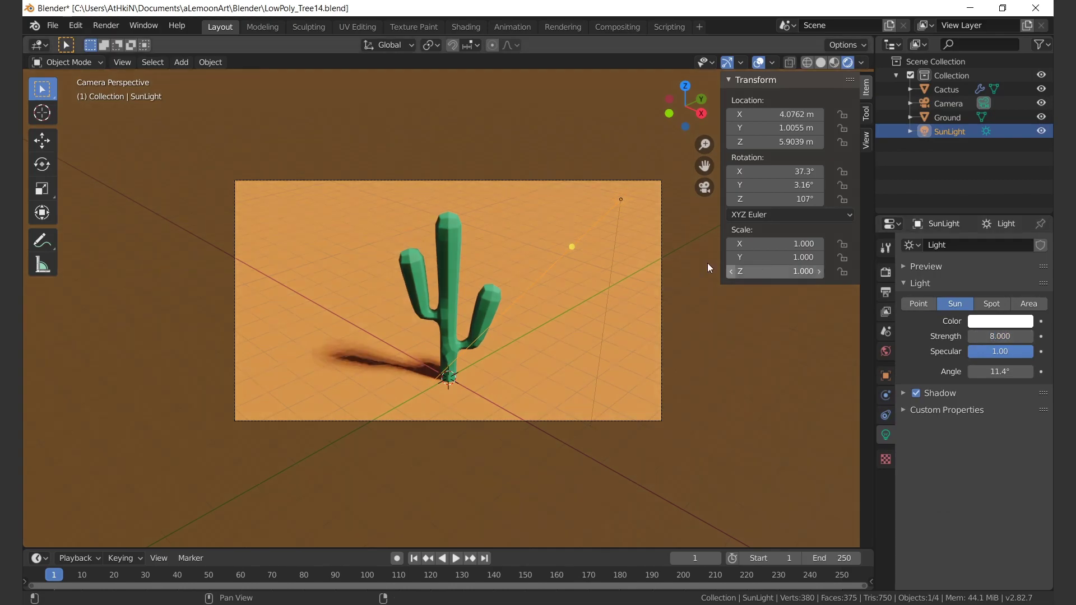
pyautogui.click(886, 272)
pyautogui.click(1011, 245)
pyautogui.click(1006, 273)
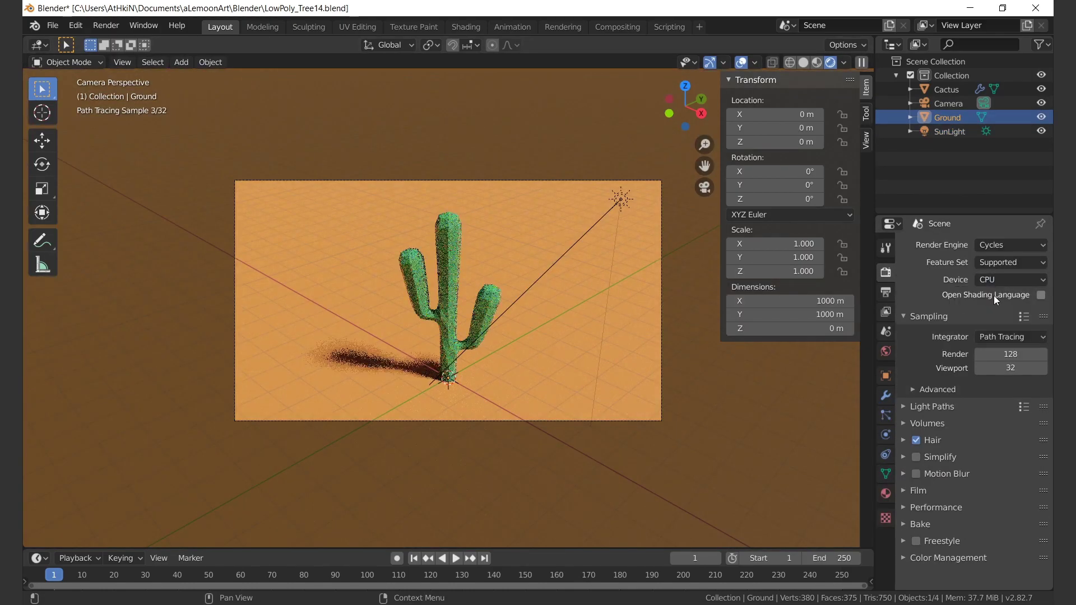
# - Render on GPU Compute with 540 × 540 tiles
pyautogui.click(1003, 279)
pyautogui.click(960, 311)
pyautogui.click(918, 491)
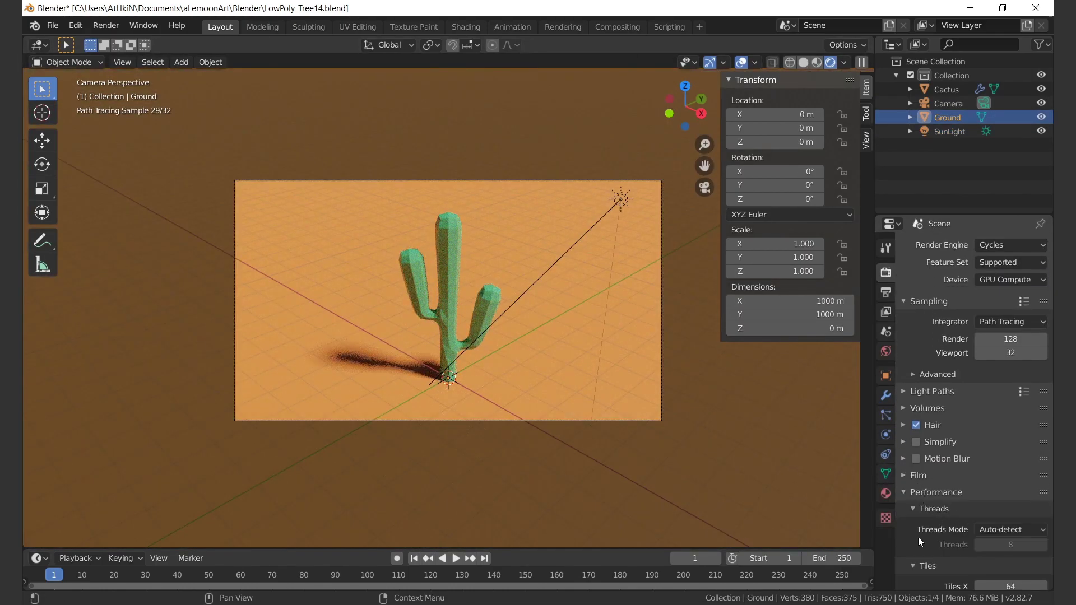
pyautogui.scroll(-3, 953, 515)
pyautogui.press('Return')
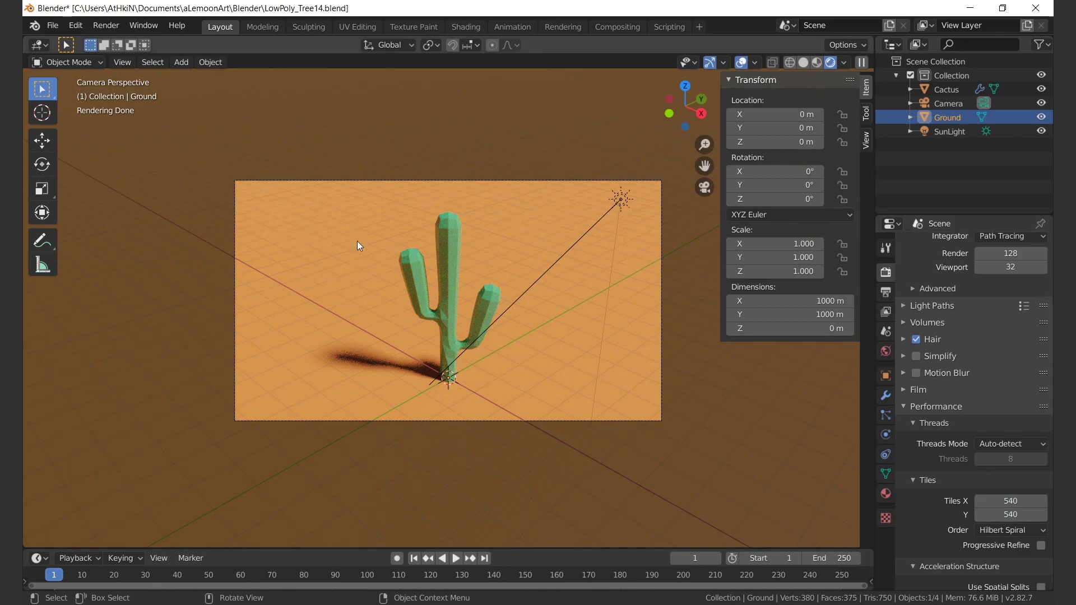
# - Run an F12 test render and collapse the View Layer render passes
pyautogui.press('F12')
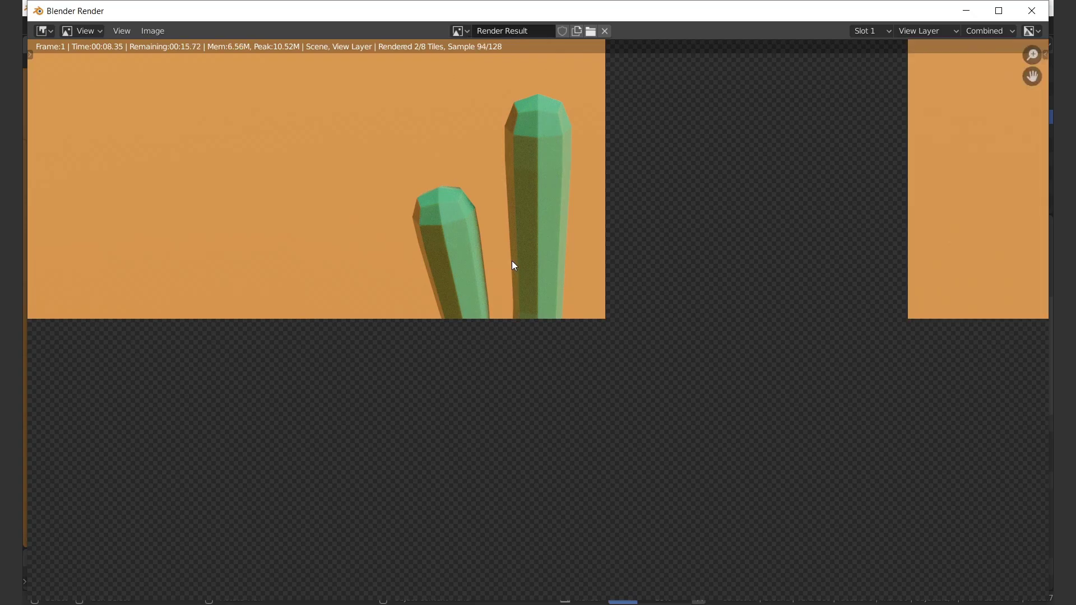
pyautogui.press('Escape')
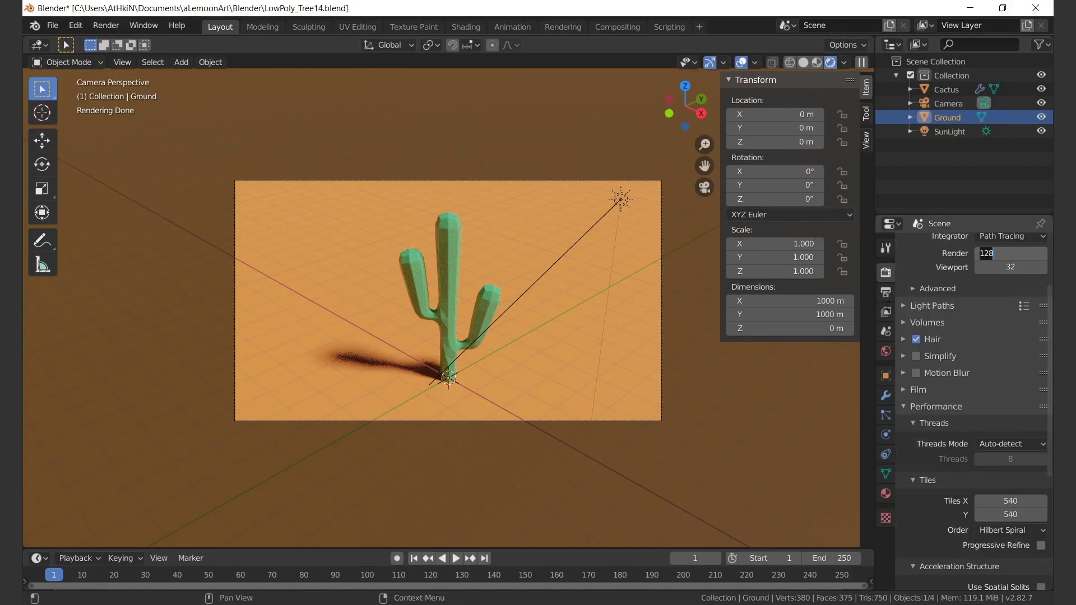
pyautogui.click(885, 311)
pyautogui.click(922, 301)
# - Re-render the 128-sample image, inspect it, then bring up the Shading workspace on Cactus.MTRL
pyautogui.press('F12')
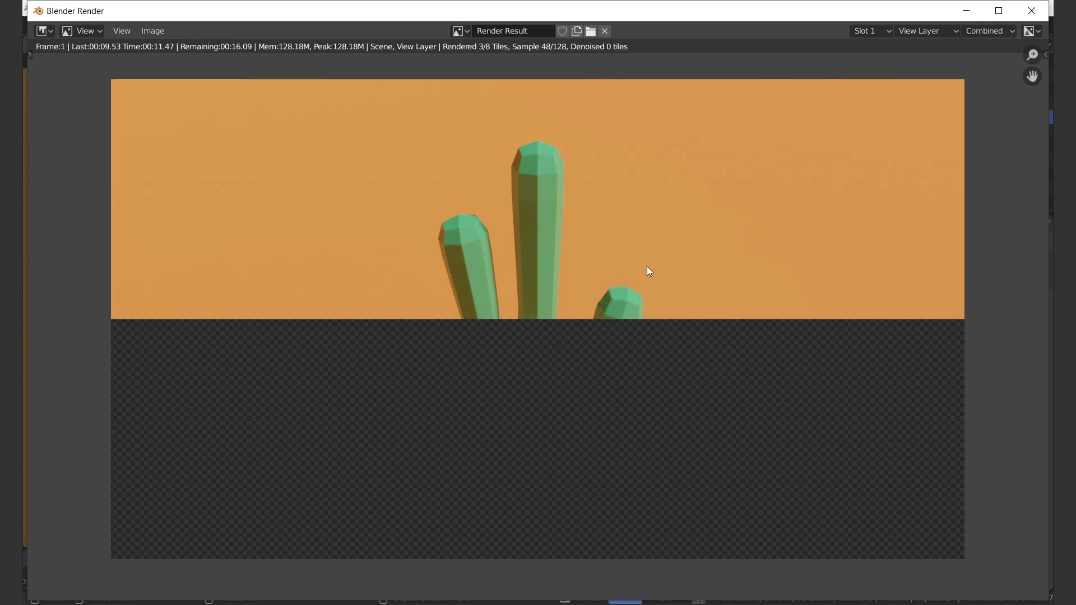
pyautogui.scroll(2, 667, 262)
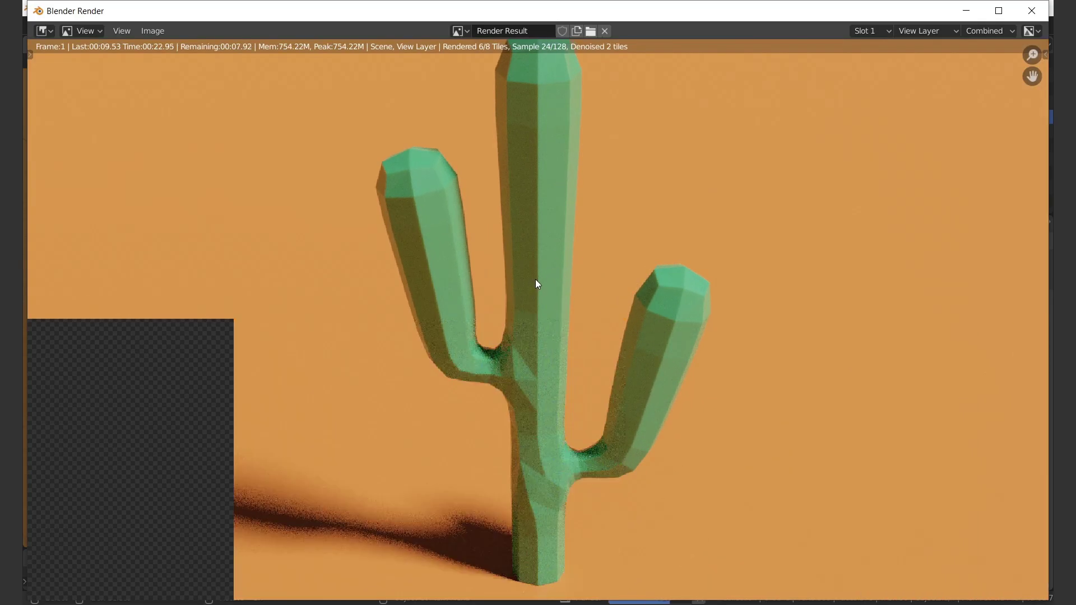
pyautogui.scroll(-2, 556, 197)
pyautogui.press('Escape')
pyautogui.click(466, 27)
# - Lower the V of the cactus's Subsurface Color and Base Color to 0.5
pyautogui.click(535, 234)
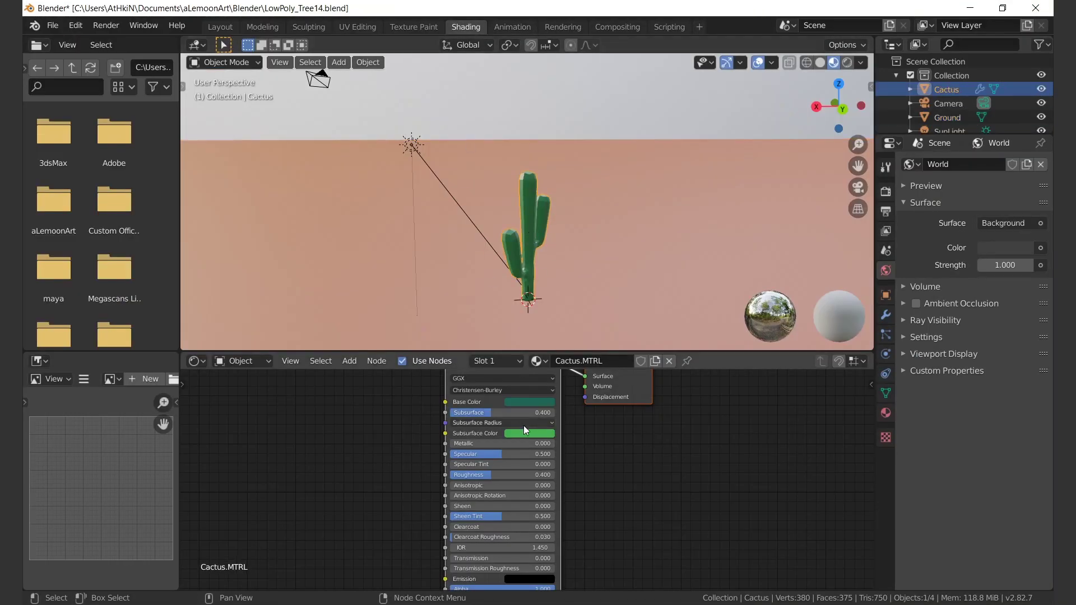
pyautogui.click(527, 433)
pyautogui.click(546, 438)
pyautogui.click(541, 409)
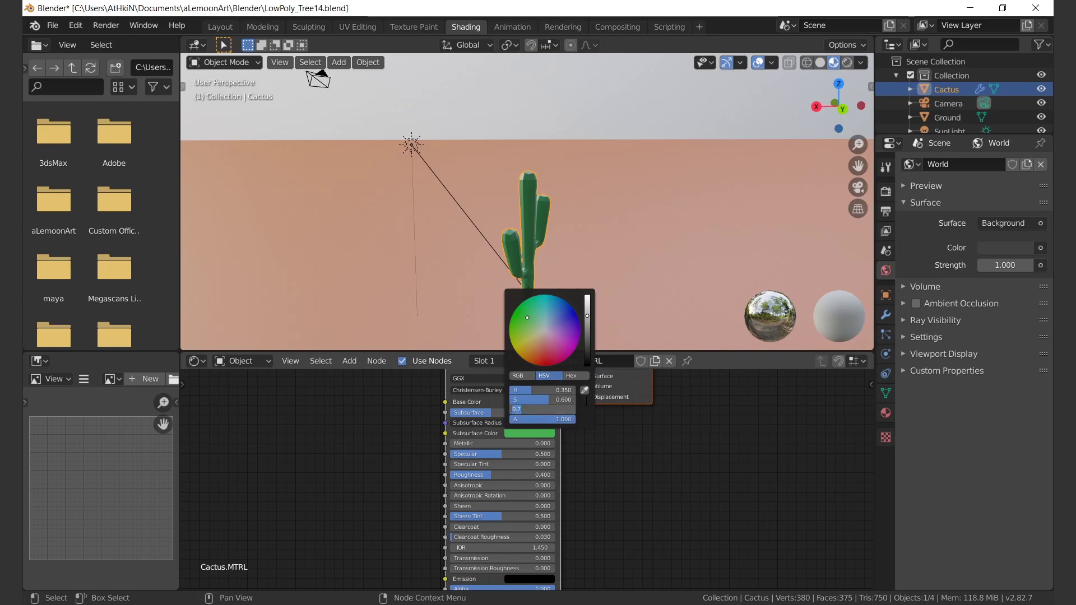
pyautogui.write('0.5')
pyautogui.press('Return')
pyautogui.click(554, 436)
pyautogui.click(568, 409)
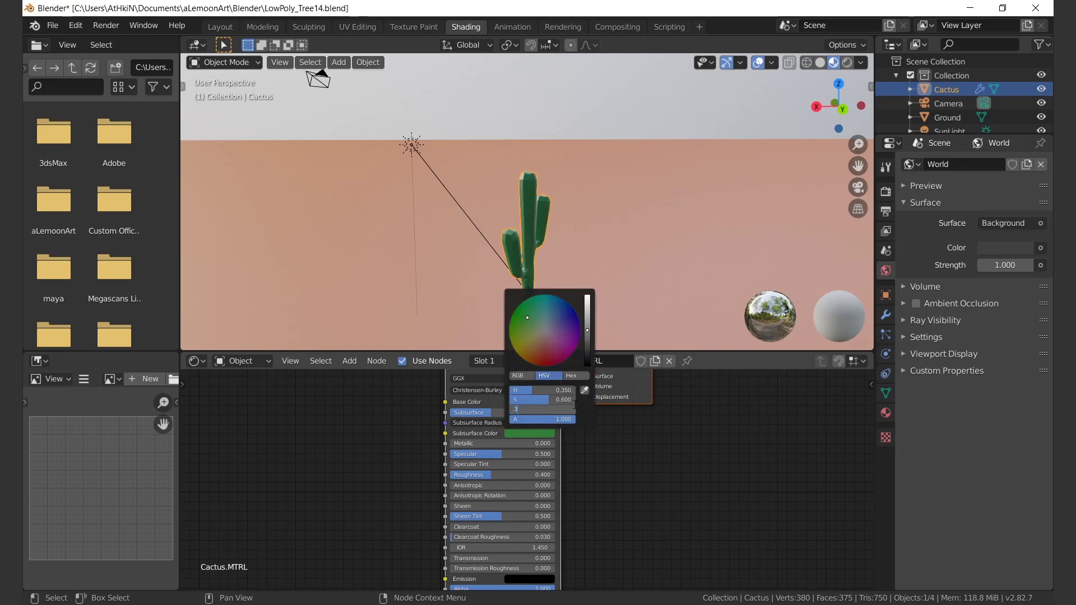
pyautogui.press('Return')
pyautogui.click(552, 403)
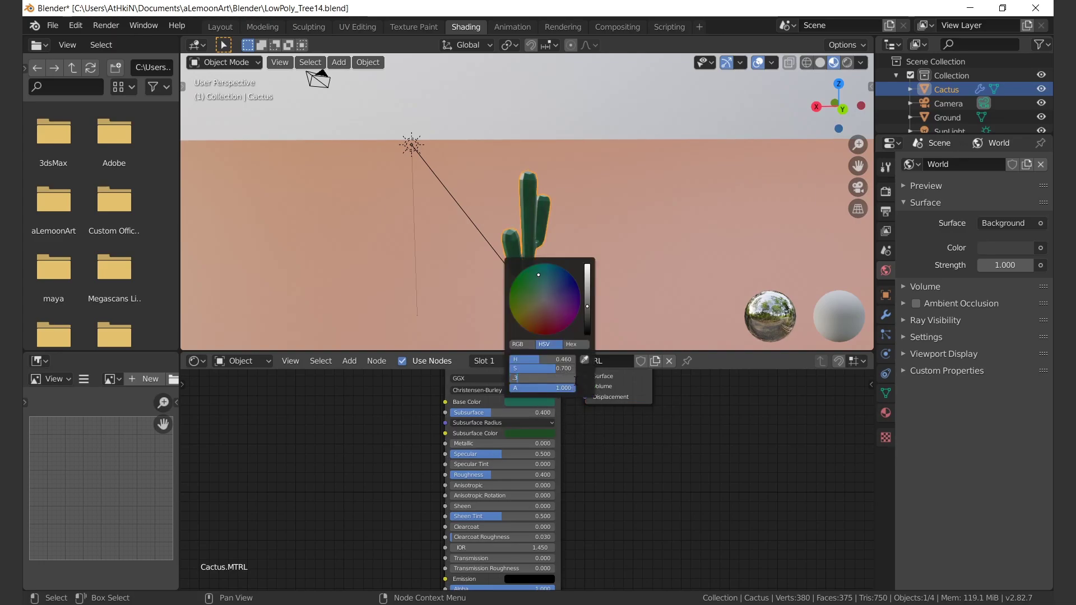
pyautogui.press('Return')
# - Add a Decimate modifier at ratio 0.5 (244 faces) and render through the camera
pyautogui.click(888, 316)
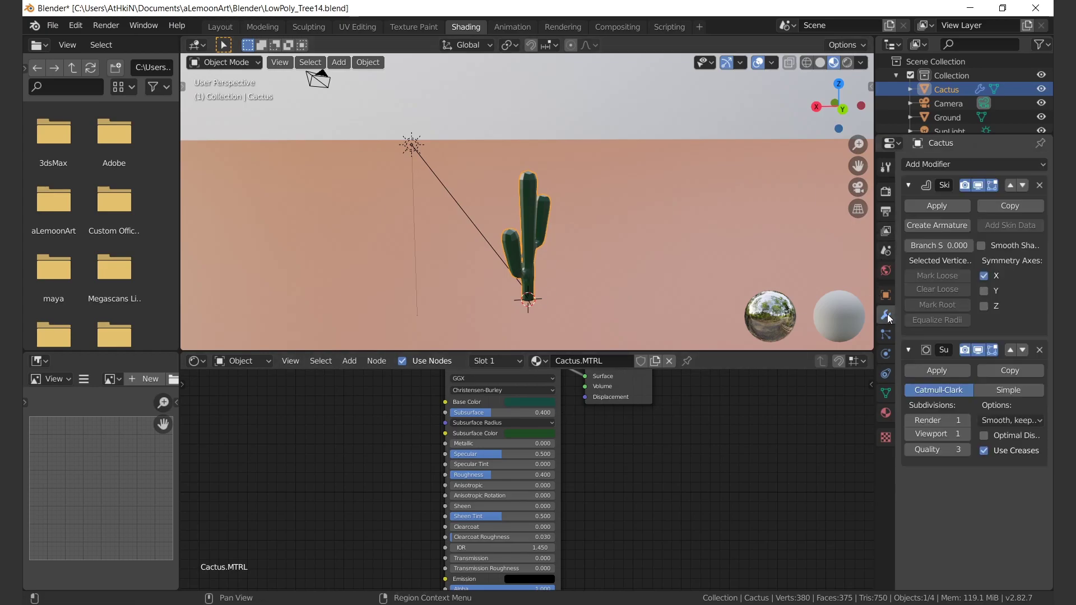
pyautogui.click(908, 185)
pyautogui.click(909, 209)
pyautogui.click(934, 164)
pyautogui.click(782, 257)
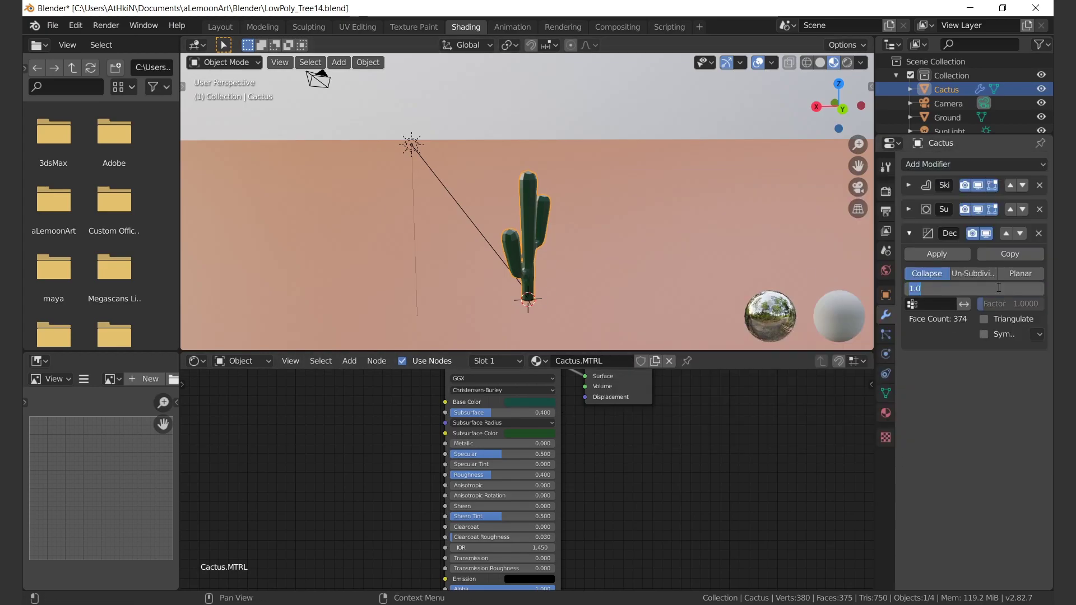
pyautogui.write('0.5')
pyautogui.press('Return')
pyautogui.press('KP_0')
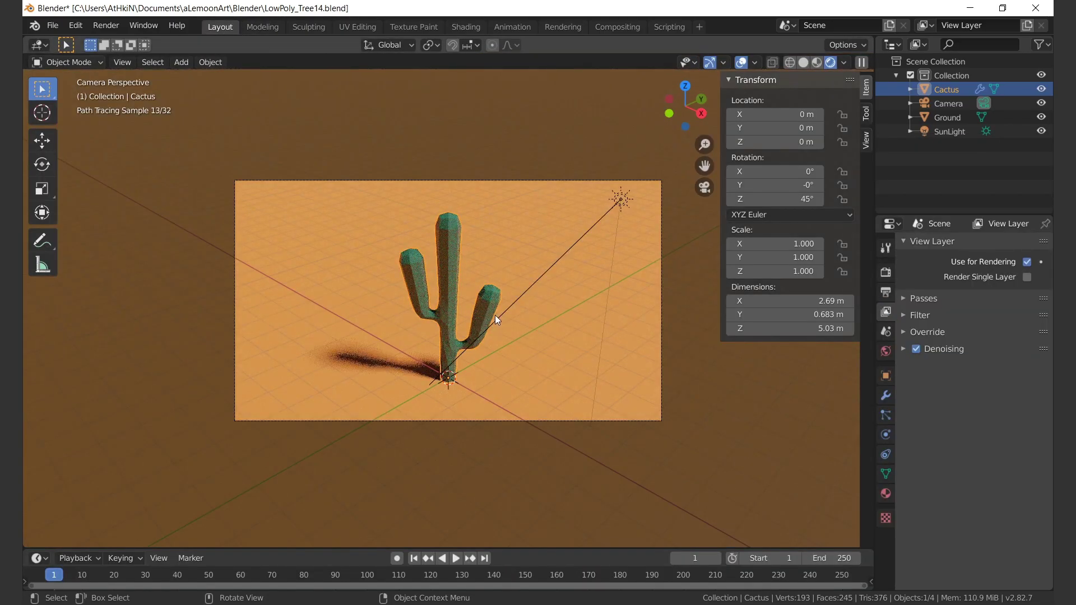
pyautogui.press('F12')
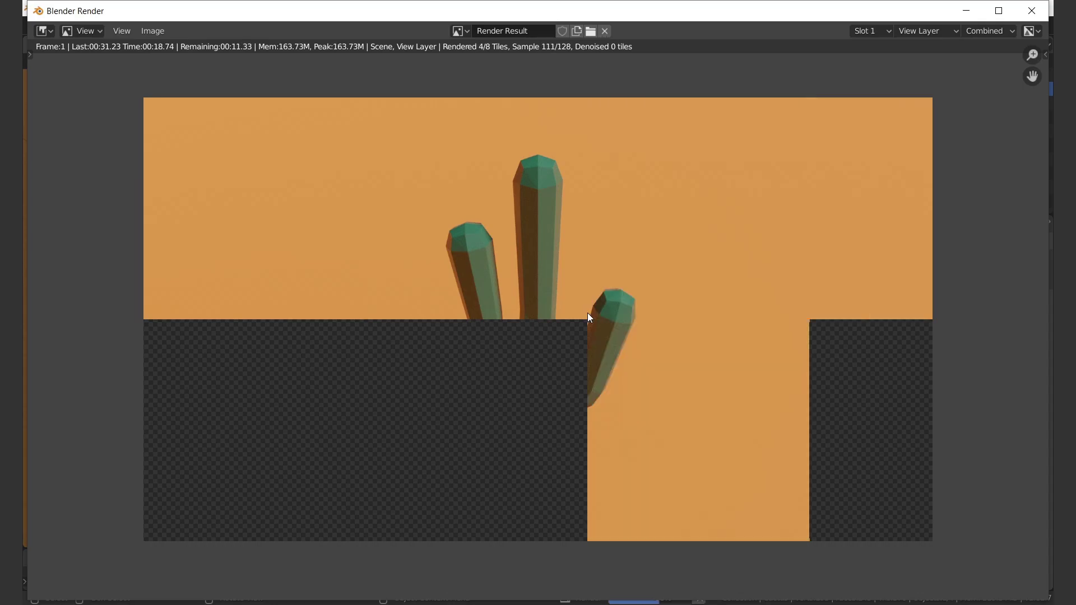
# - Stop the render, raise the cactus colour's V in Shading, and test-render again
pyautogui.press('Escape')
pyautogui.press('Escape')
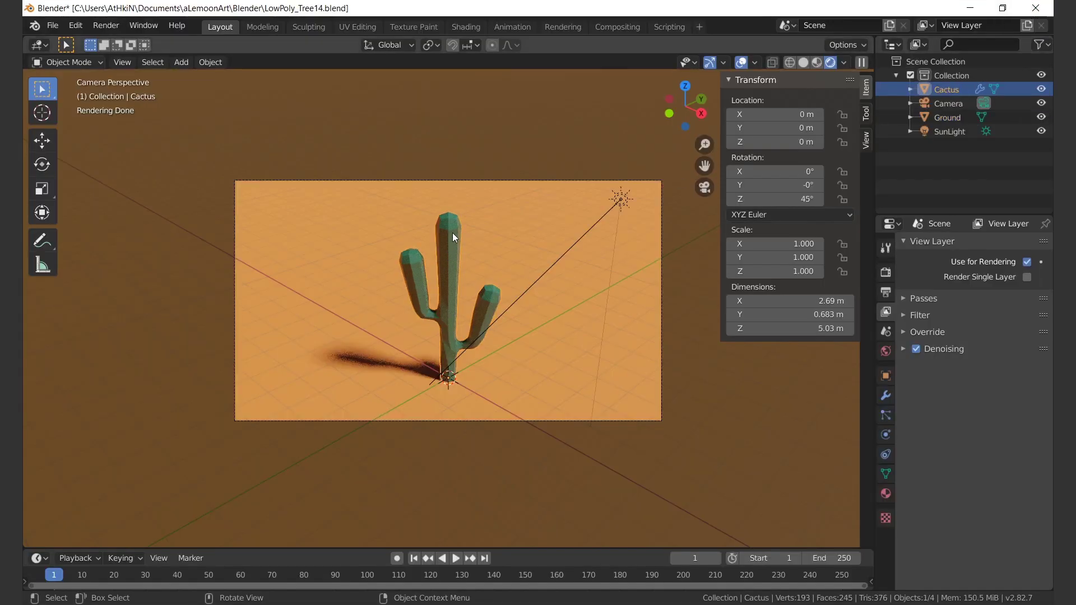
pyautogui.click(465, 26)
pyautogui.click(530, 402)
pyautogui.moveTo(539, 409); pyautogui.dragTo(590, 402)
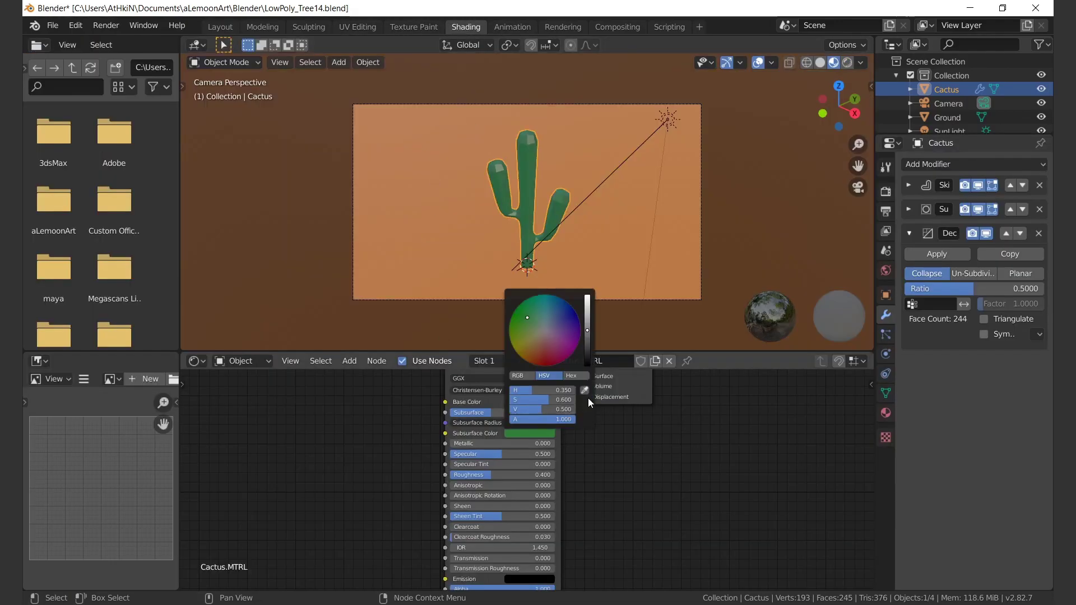
pyautogui.press('F12')
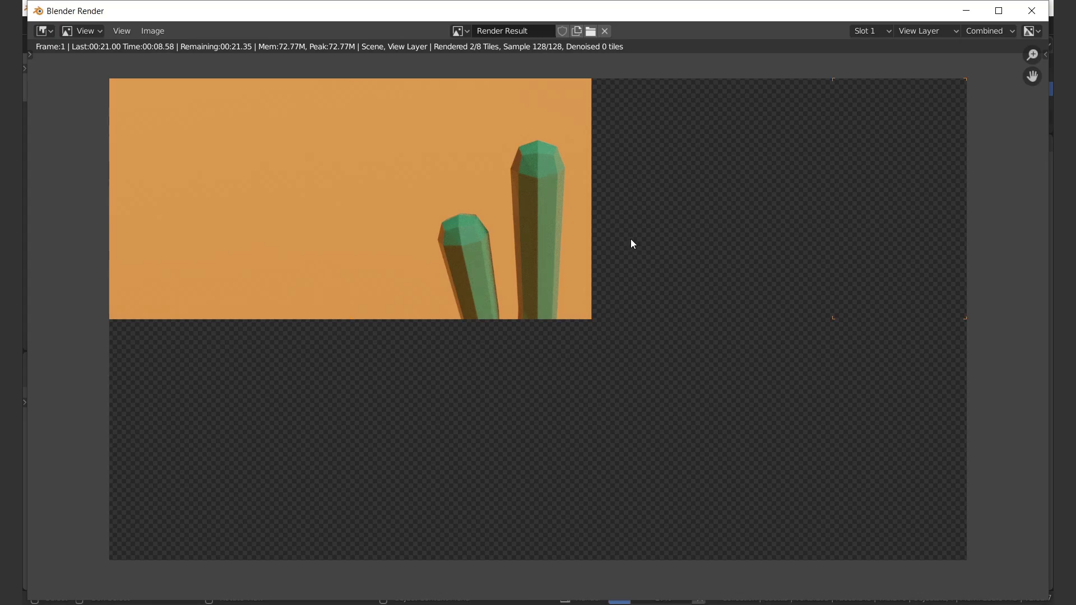
pyautogui.press('Escape')
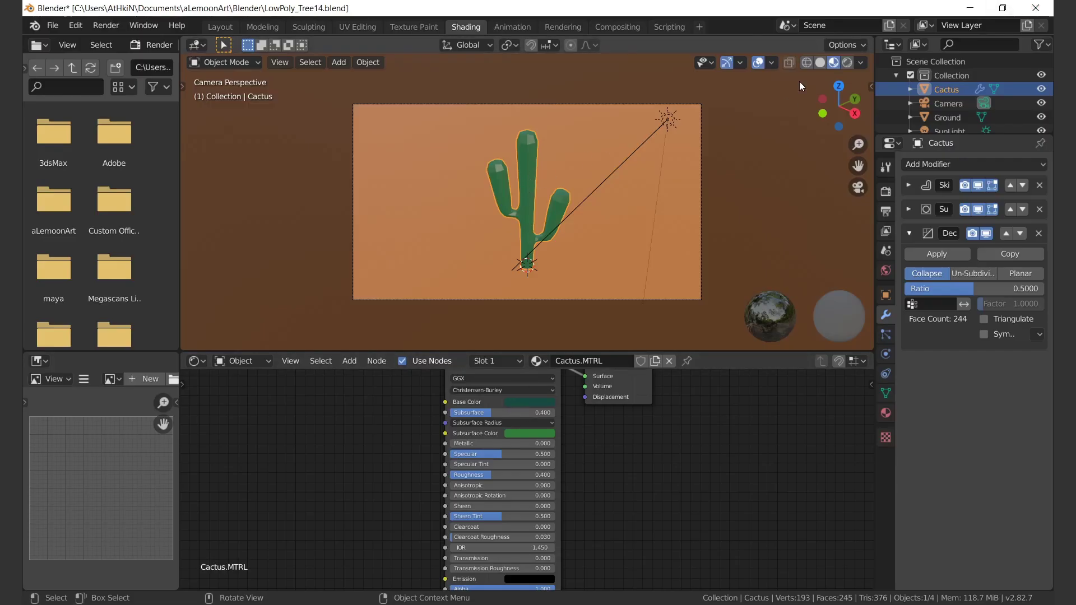
# - Switch the viewport to Rendered shading, brighten the subsurface green and darken the base colour
pyautogui.click(847, 62)
pyautogui.scroll(2, 528, 184)
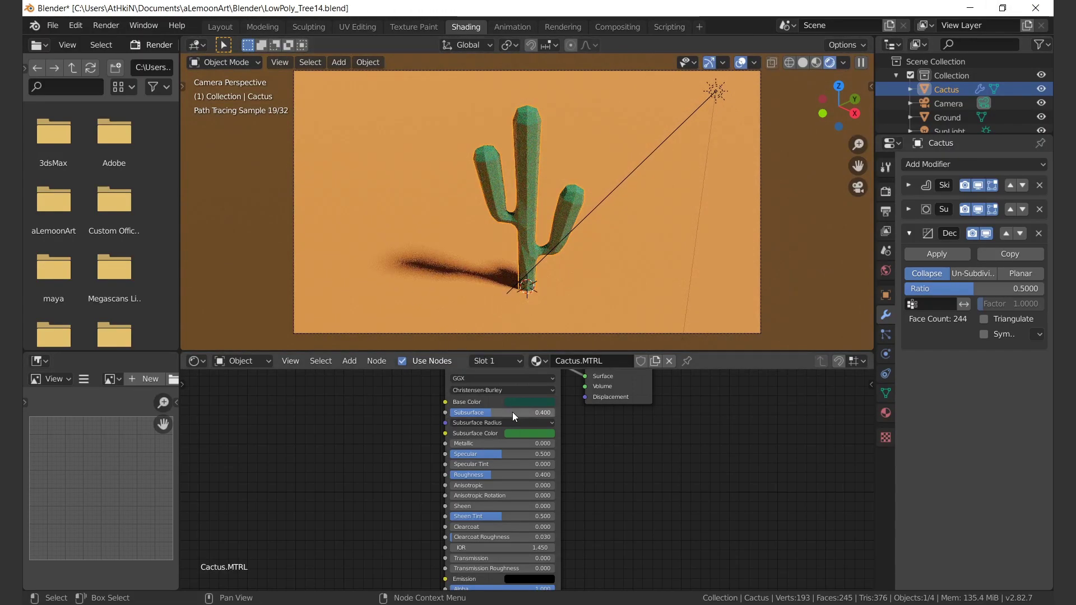
pyautogui.click(523, 433)
pyautogui.moveTo(554, 413)
pyautogui.mouseDown()
pyautogui.moveTo(535, 411)
pyautogui.moveTo(567, 381)
pyautogui.mouseUp()
pyautogui.click(530, 402)
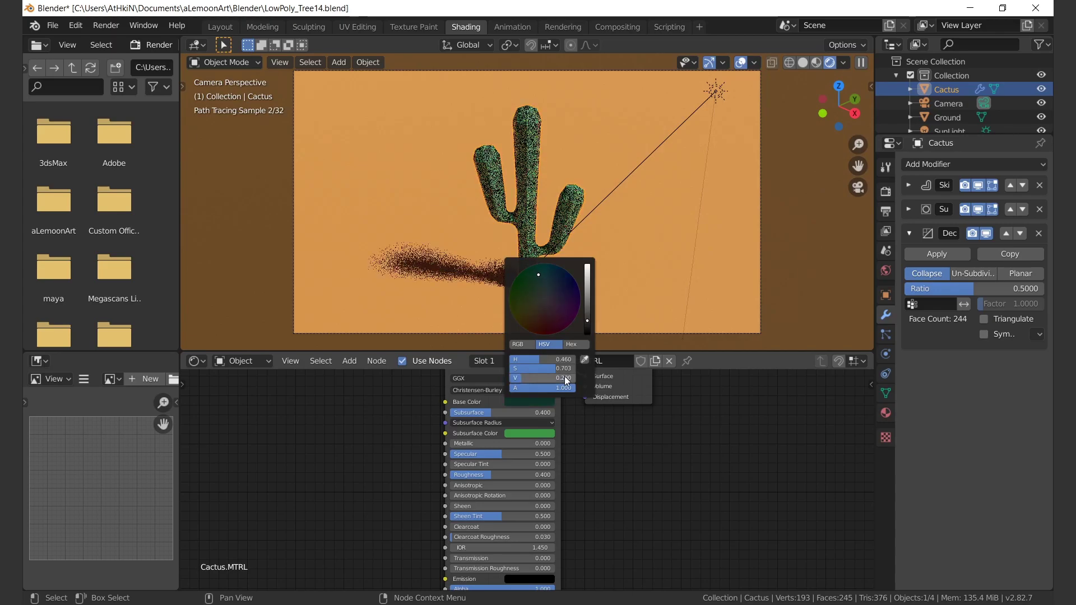
# - Set Subsurface to 0.350 and Roughness to 0.250, then render the final image
pyautogui.moveTo(490, 411)
pyautogui.mouseDown()
pyautogui.moveTo(473, 411)
pyautogui.moveTo(508, 413)
pyautogui.mouseUp()
pyautogui.click(476, 475)
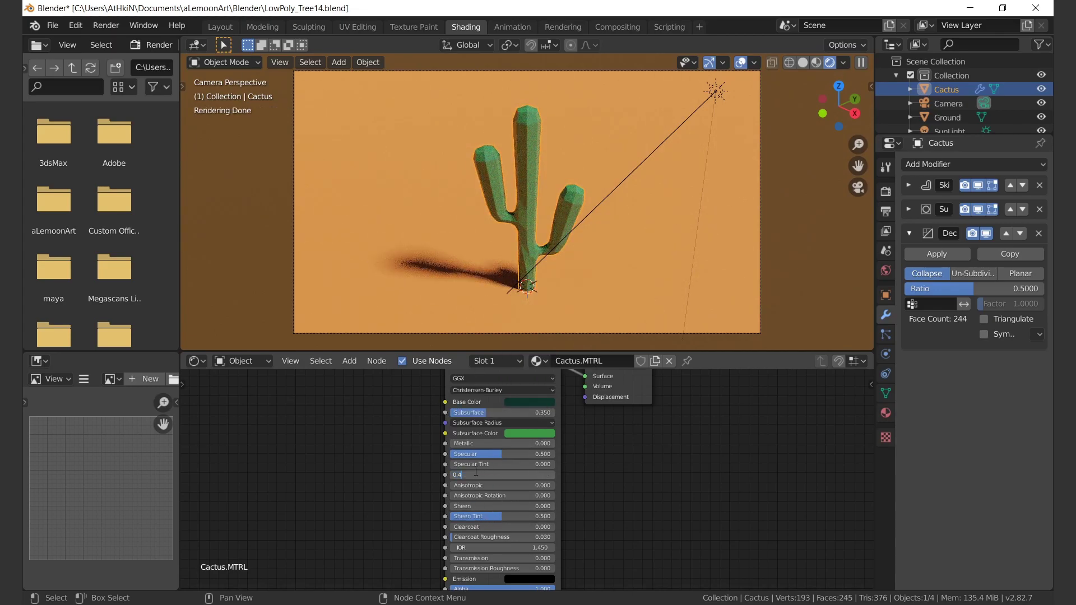
pyautogui.press('Return')
pyautogui.moveTo(486, 474)
pyautogui.mouseDown()
pyautogui.moveTo(469, 474)
pyautogui.moveTo(505, 473)
pyautogui.mouseUp()
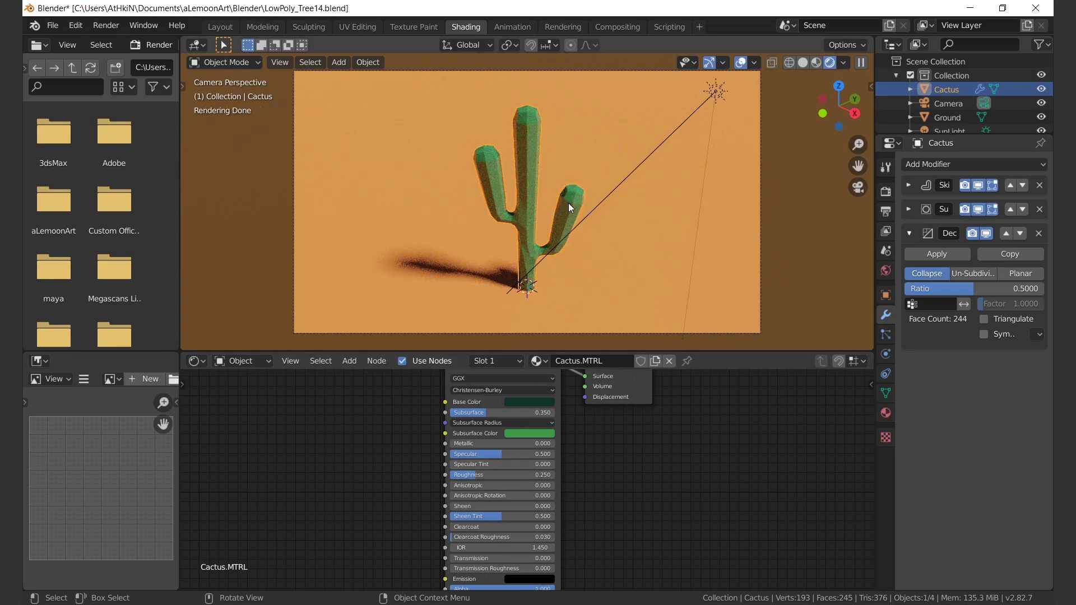
pyautogui.press('F12')
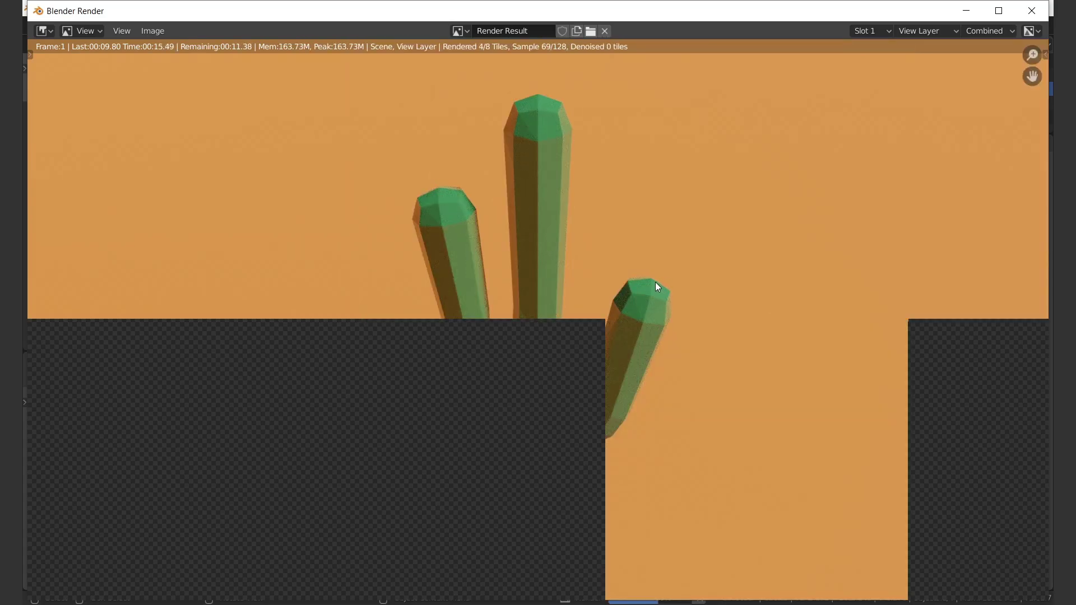
# - Inspect the finished render by fitting and zooming, then choose Image > Save As (PNG)
pyautogui.hotkey('shift', 'Home')
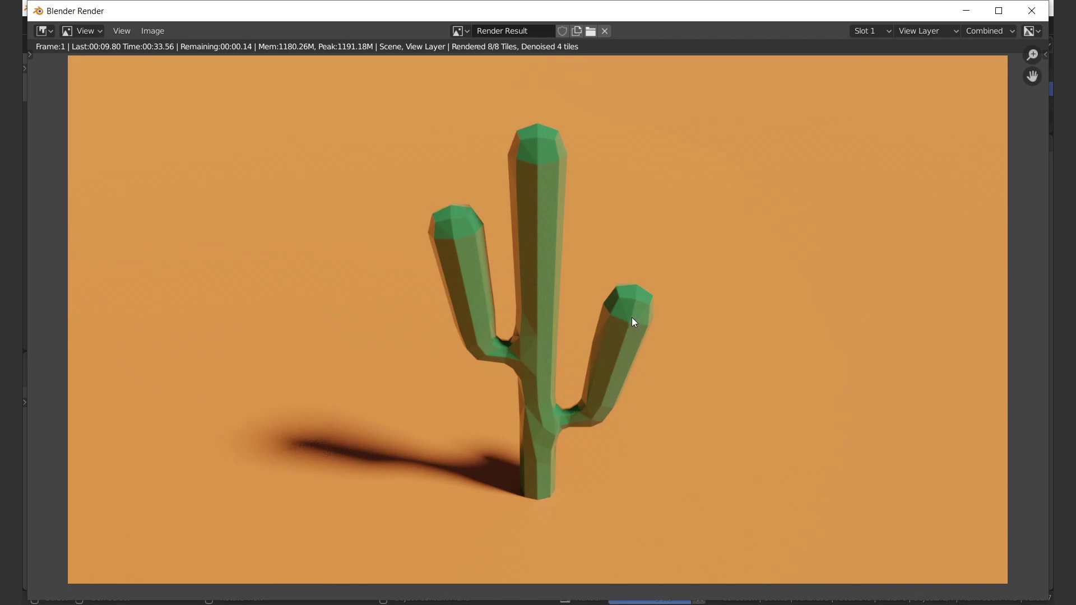
pyautogui.scroll(3, 635, 305)
pyautogui.scroll(2, 594, 300)
pyautogui.scroll(1, 731, 302)
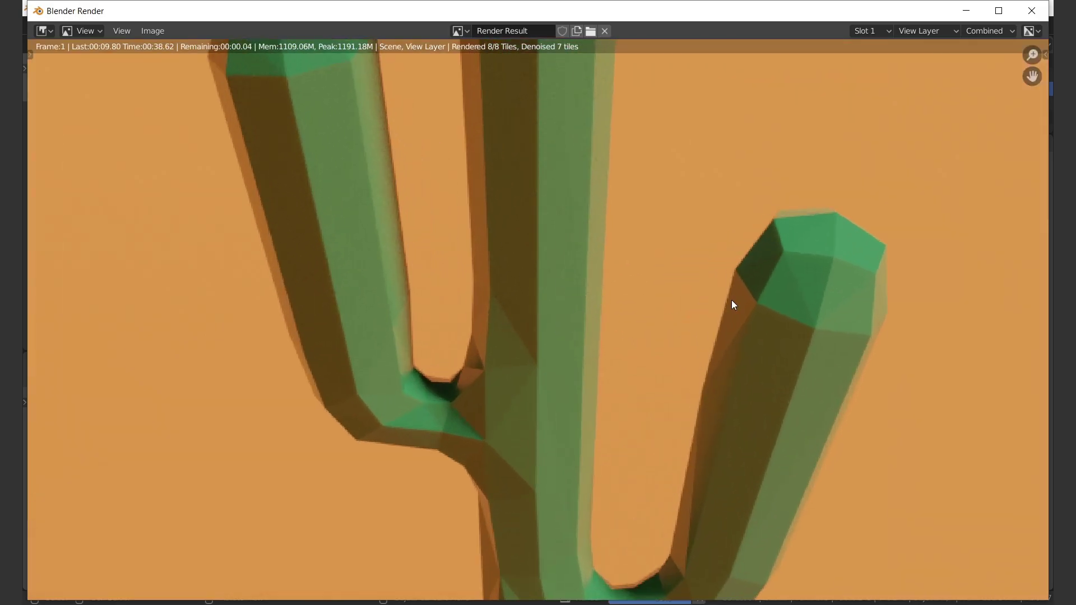
pyautogui.scroll(-10, 732, 300)
pyautogui.scroll(3, 728, 297)
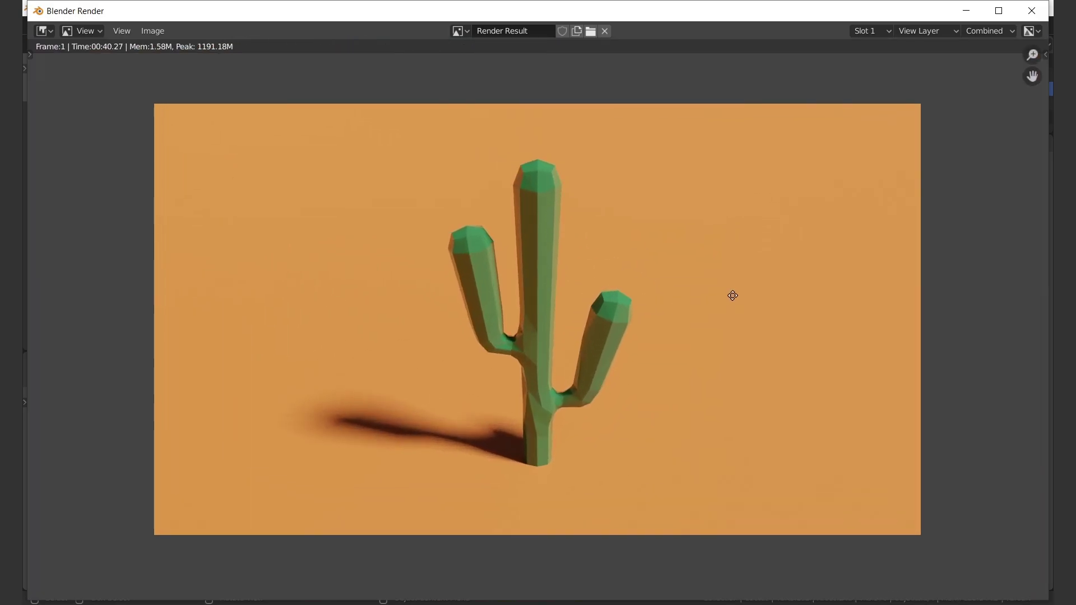
pyautogui.click(157, 35)
pyautogui.click(168, 135)
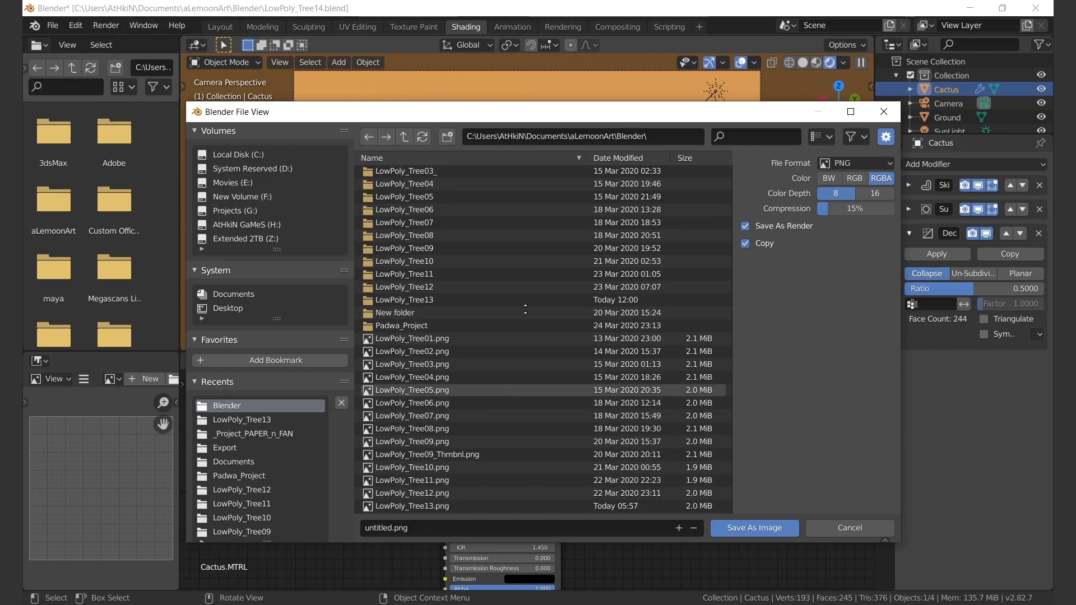
# - Save the render as LowPoly_Tree14.png
pyautogui.click(463, 505)
pyautogui.press('BackSpace')
pyautogui.write('4')
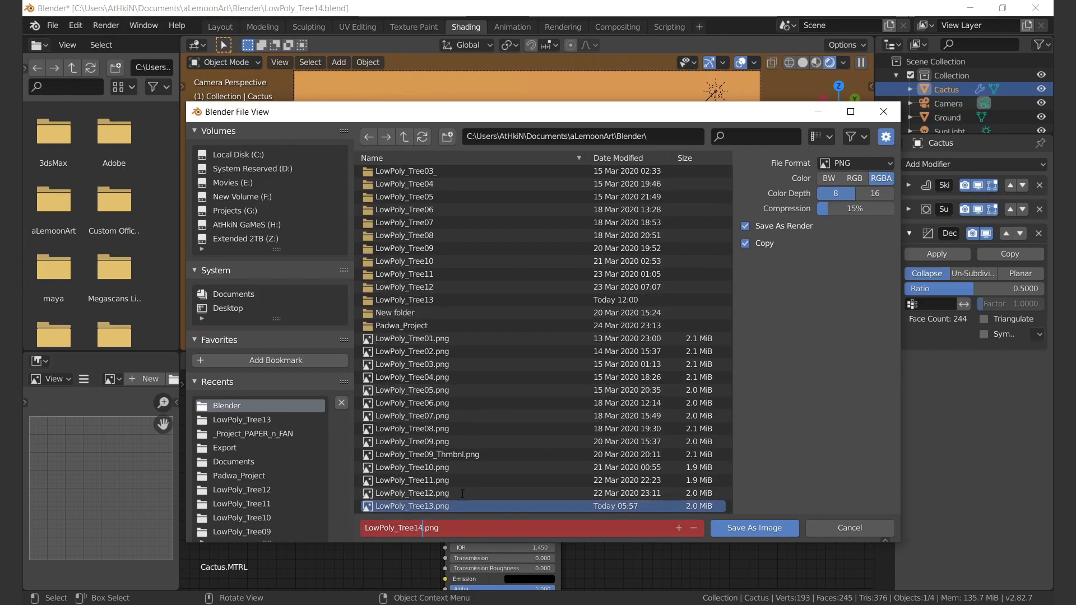
pyautogui.press('Return')
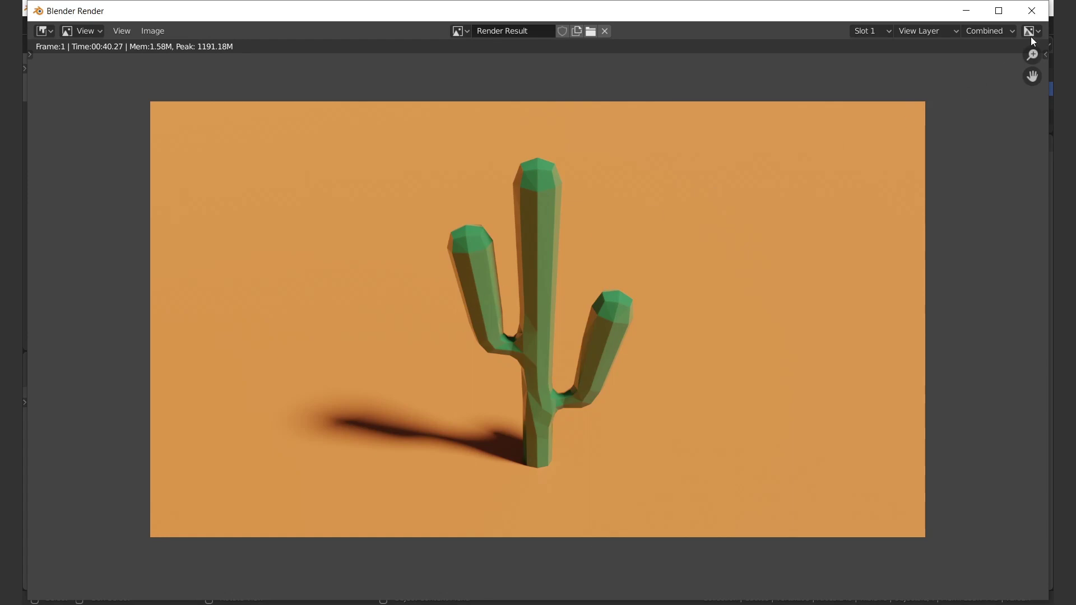
# - Close the render window and save the project as LowPoly_Tree14.blend
pyautogui.click(1031, 10)
pyautogui.hotkey('ctrl', 's')
pyautogui.click(220, 26)
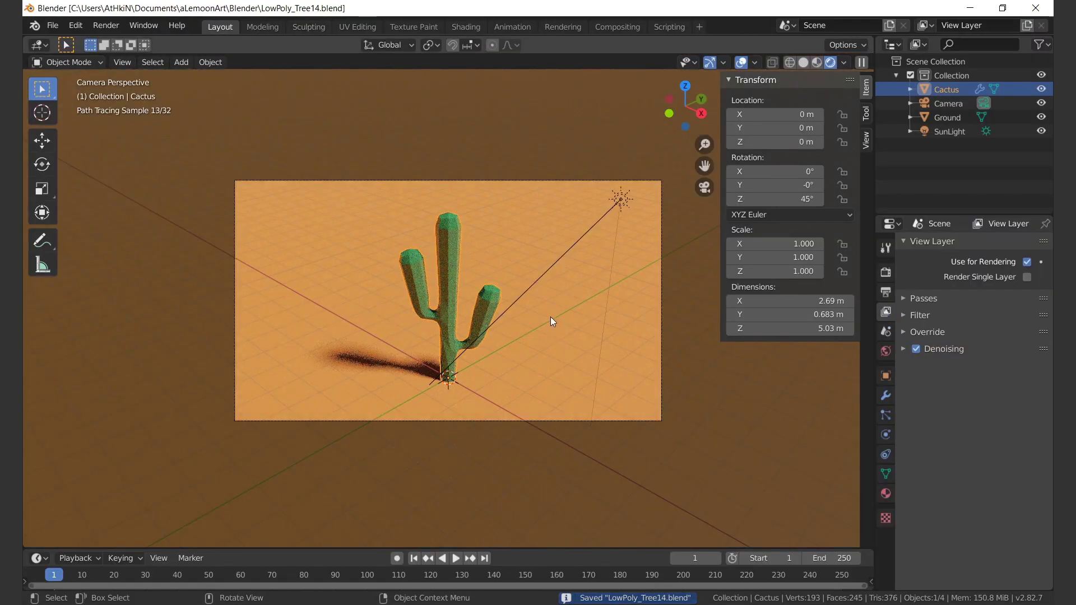